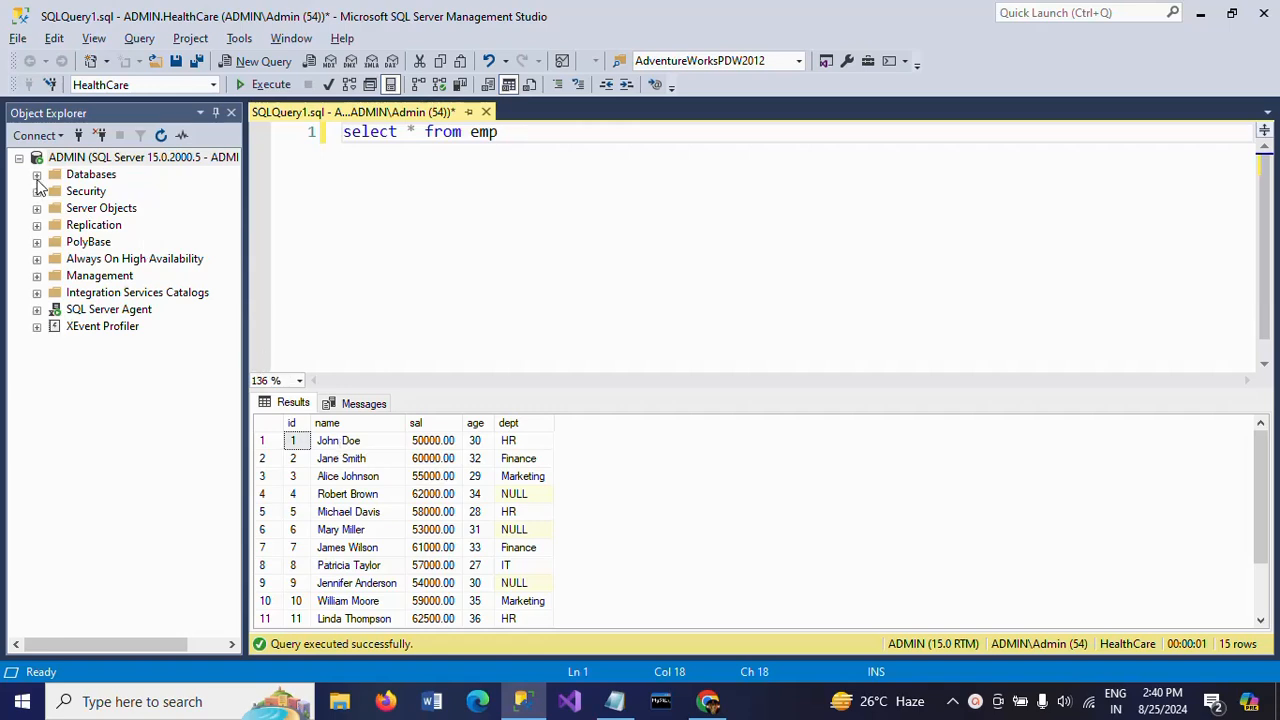
- Start the Export Data wizard for the HealthCare database and keep its welcome page in front
left_click(36, 176)
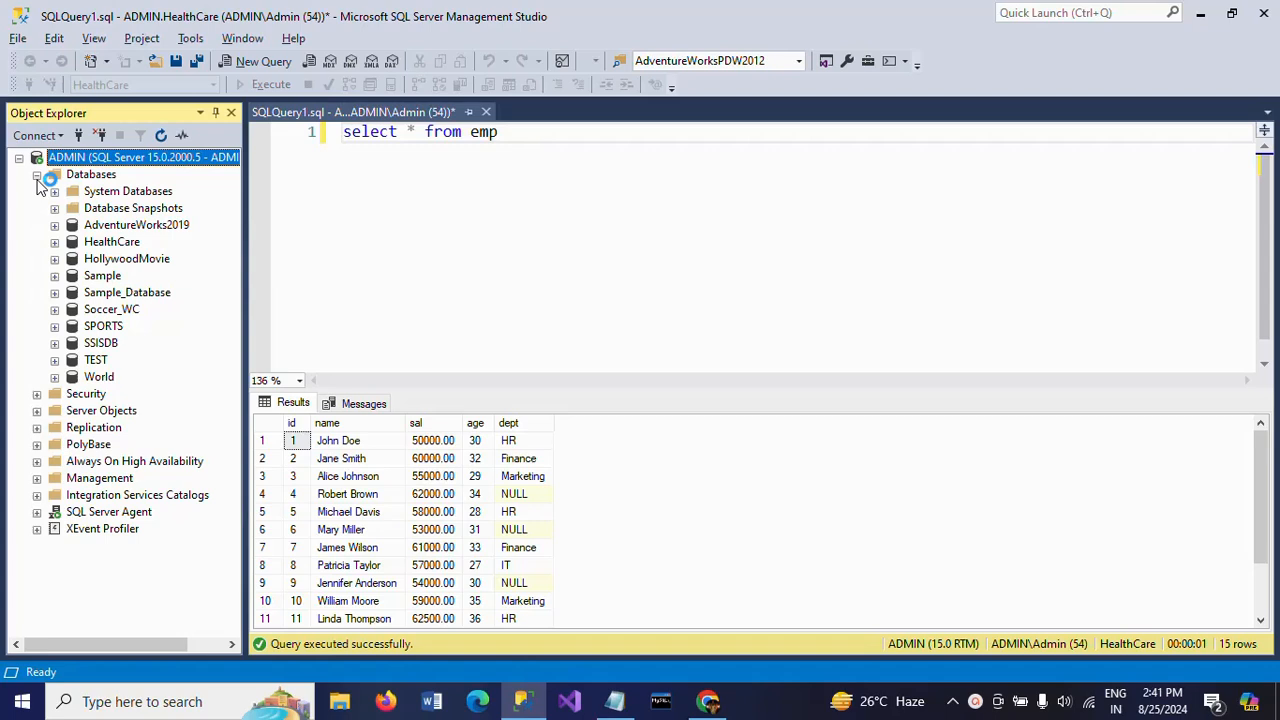
left_click(118, 244)
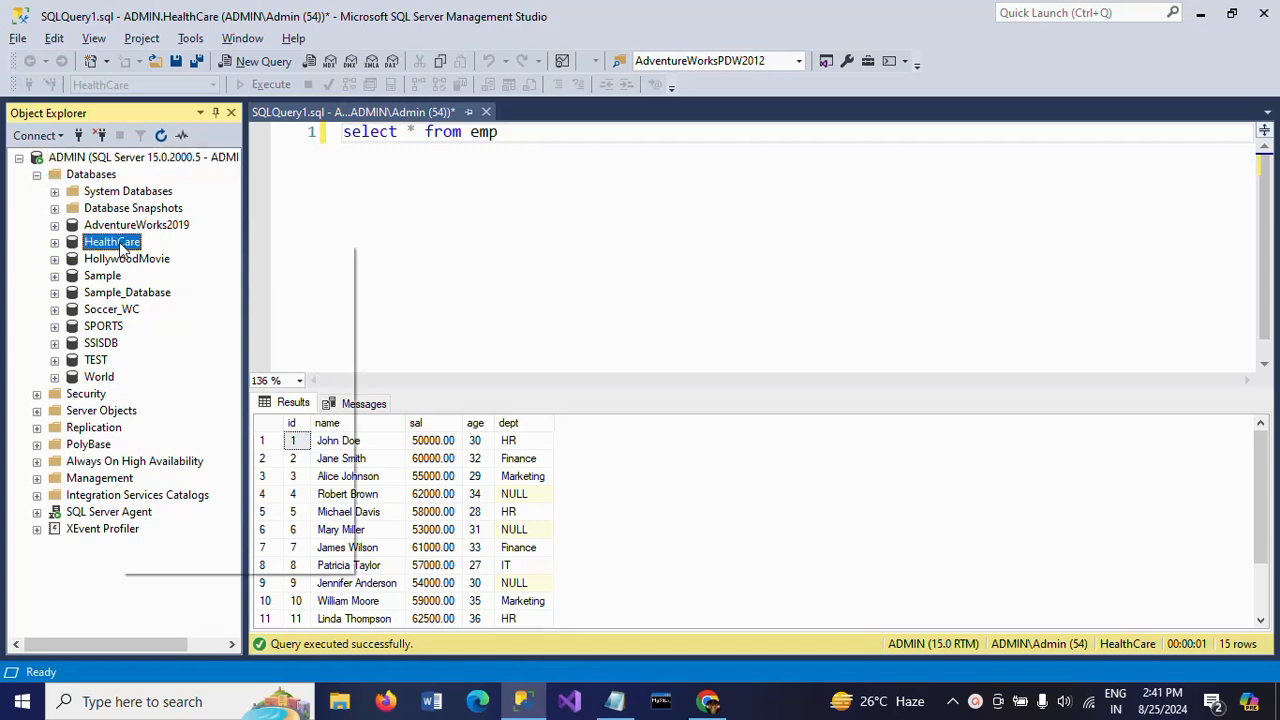
right_click(121, 246)
mouse_move(165, 298)
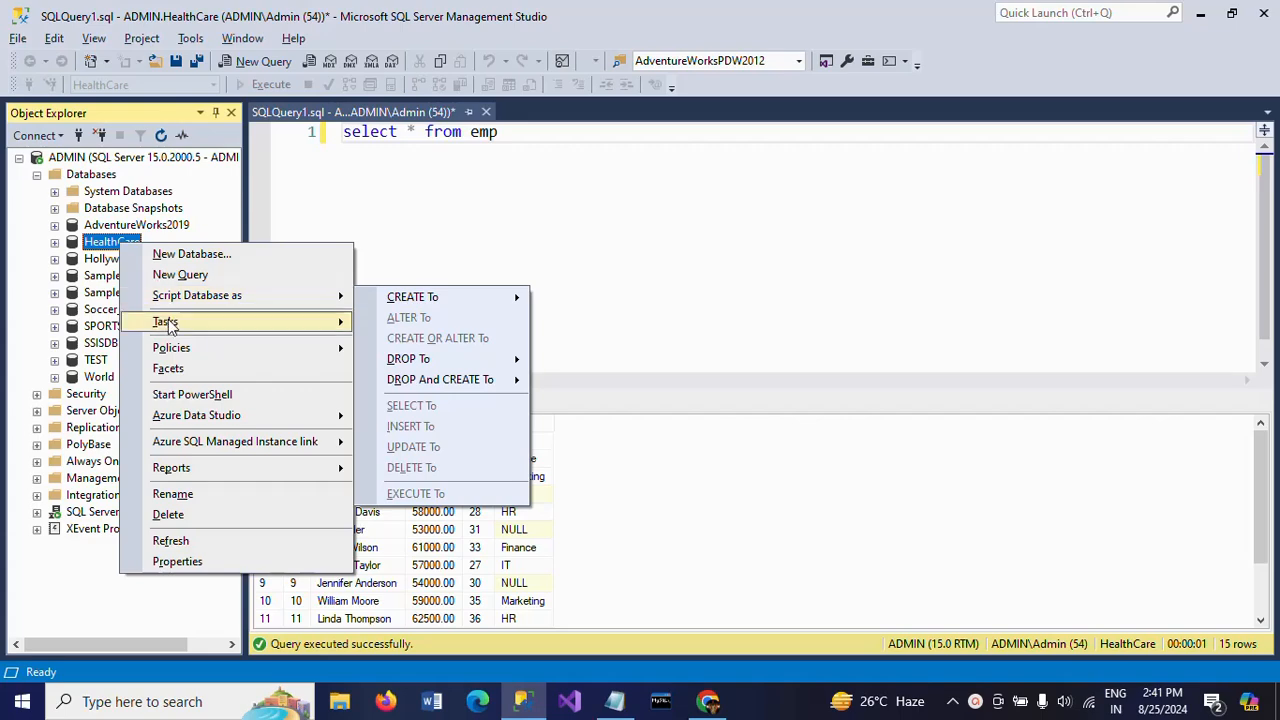
mouse_move(170, 347)
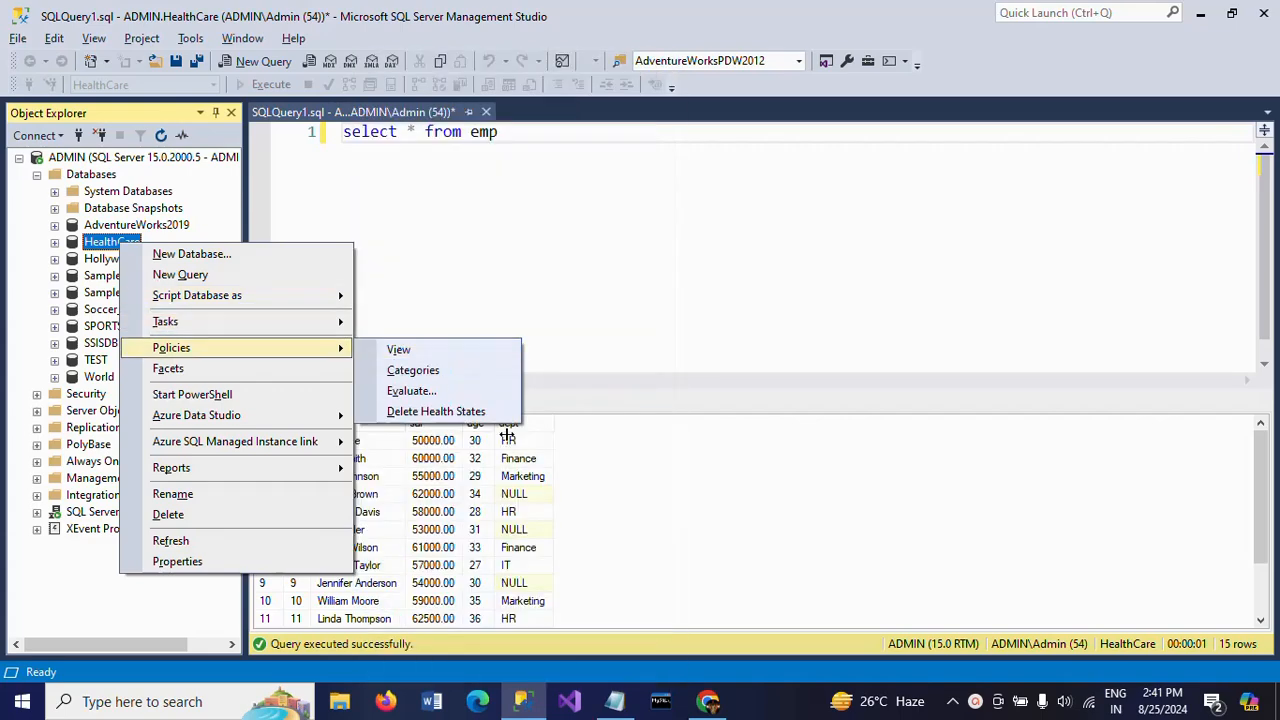
mouse_move(309, 322)
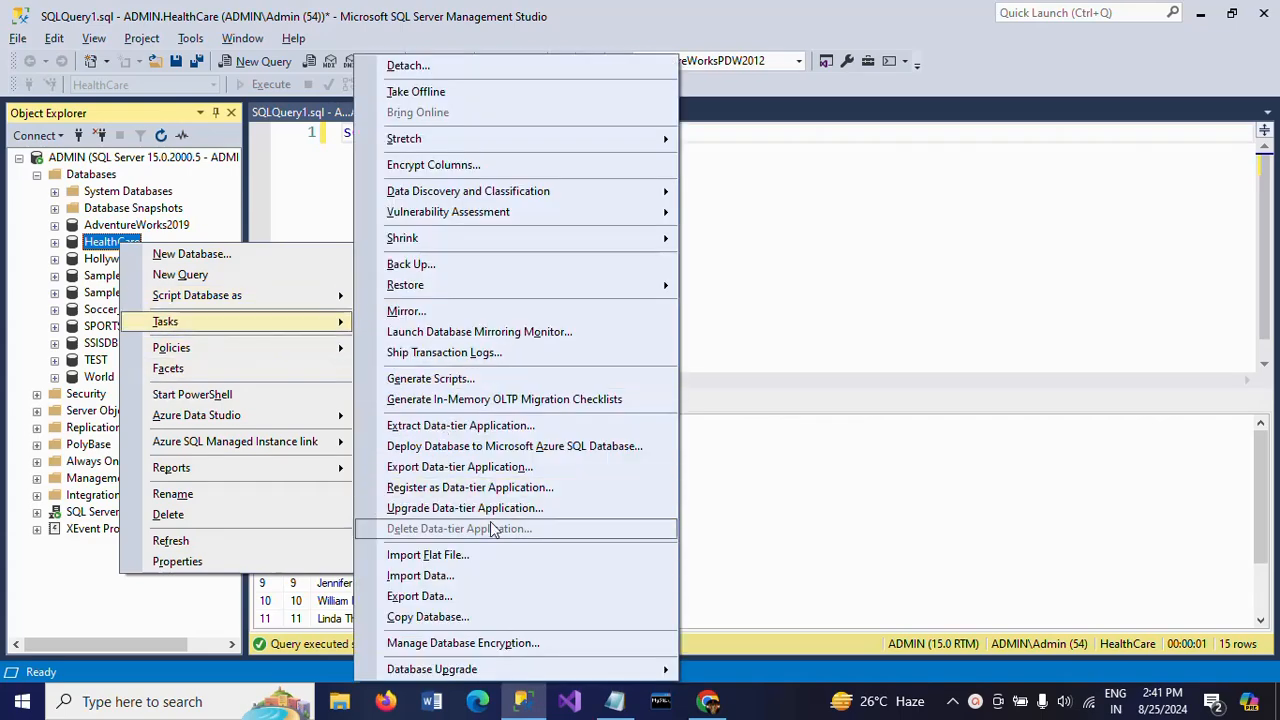
left_click(463, 597)
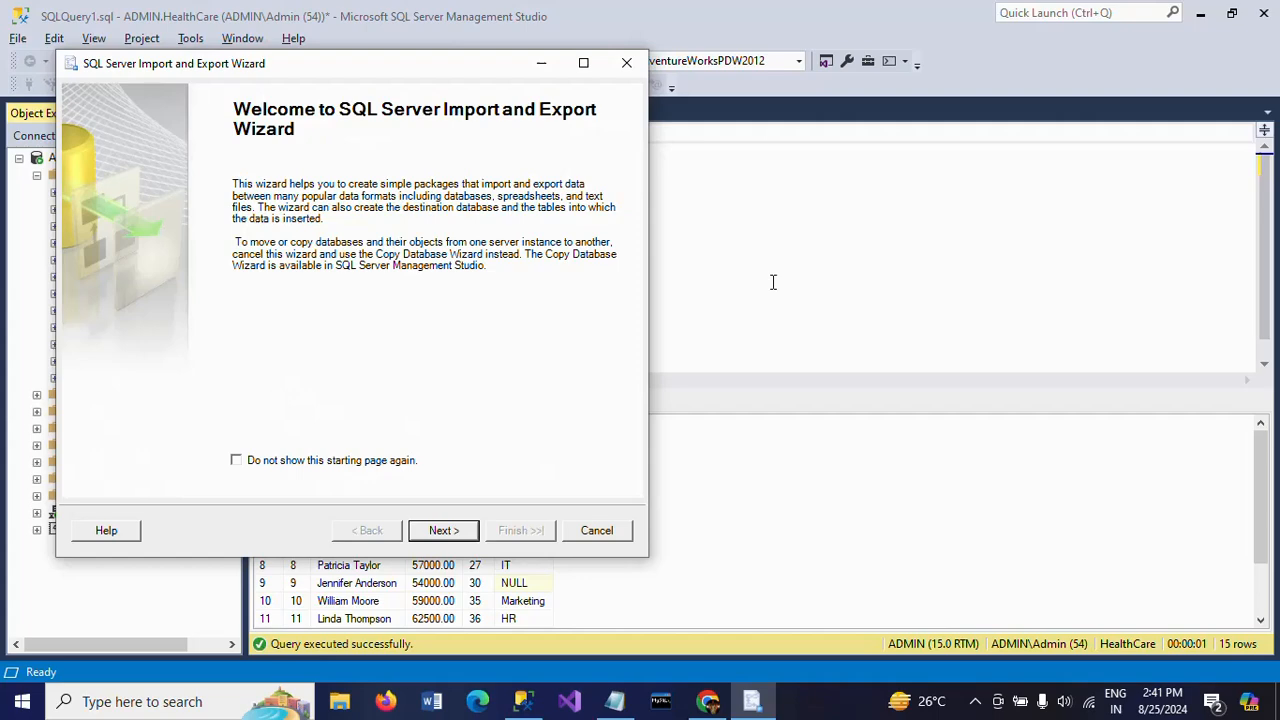
left_click(772, 282)
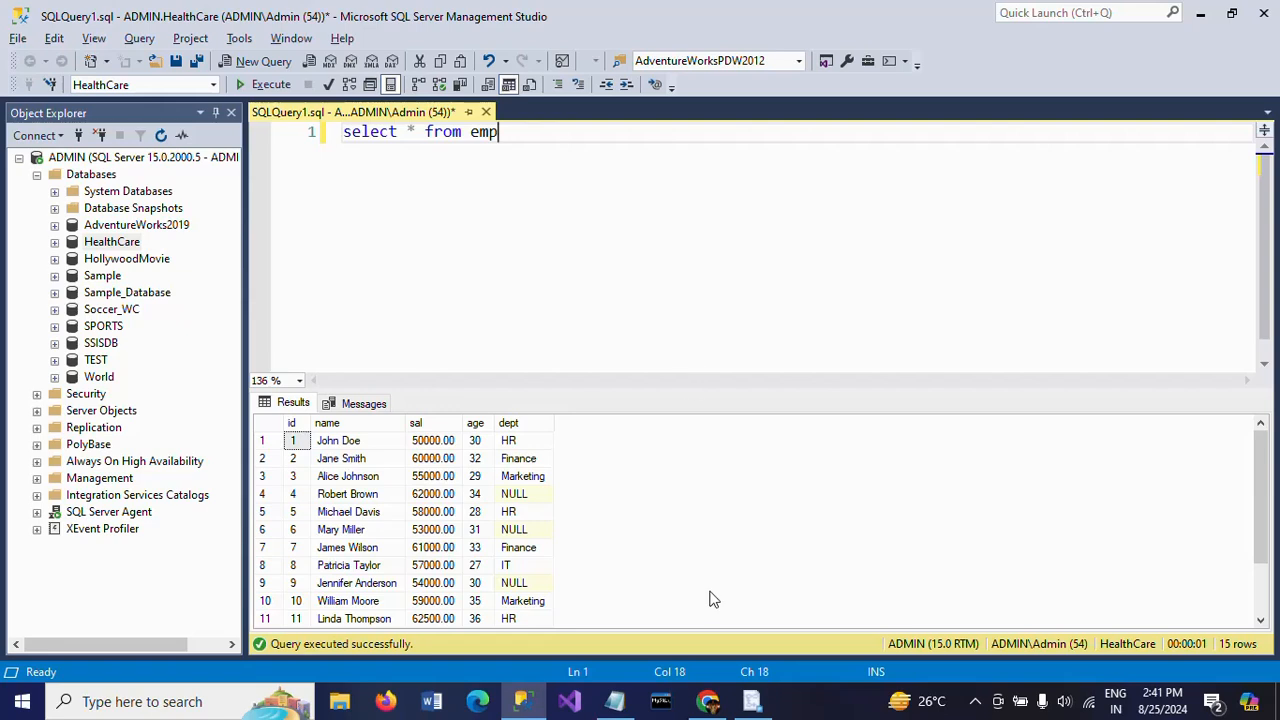
left_click(755, 703)
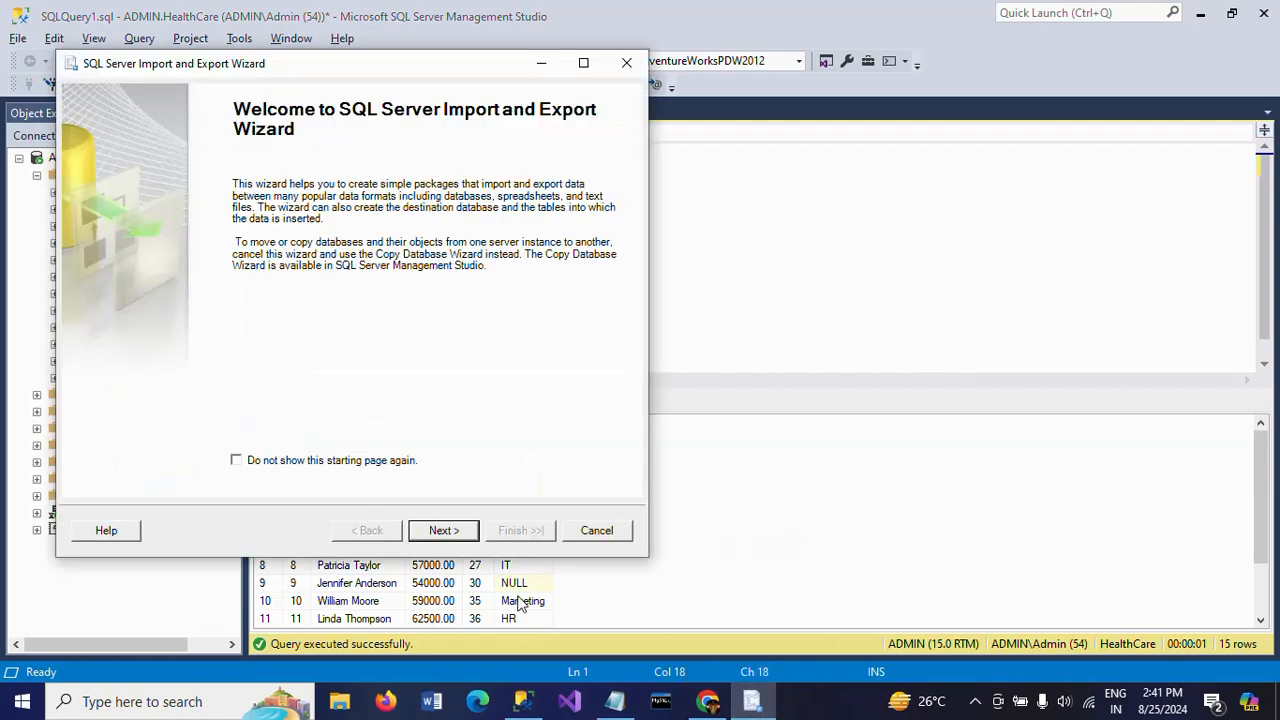
- Set SQL Server Native Client 11.0 as the export's data source for HealthCare and Microsoft Excel as its destination
left_click(445, 538)
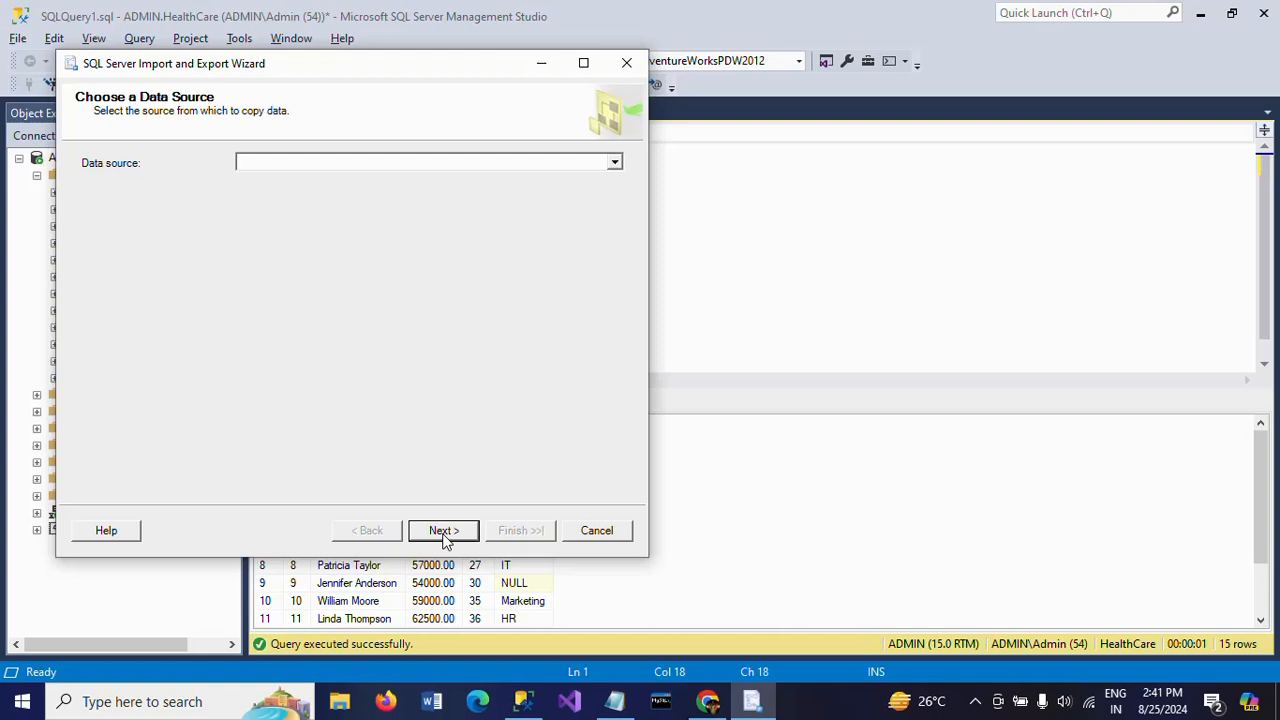
left_click(615, 164)
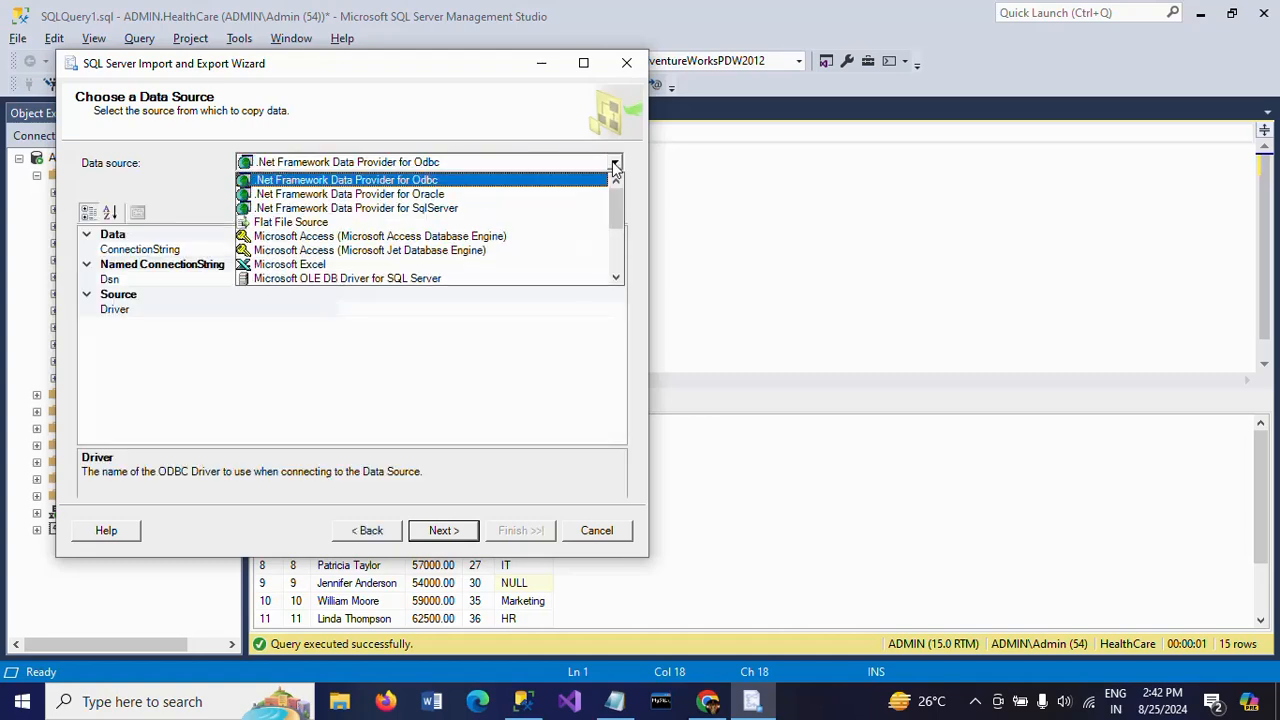
left_click(619, 270)
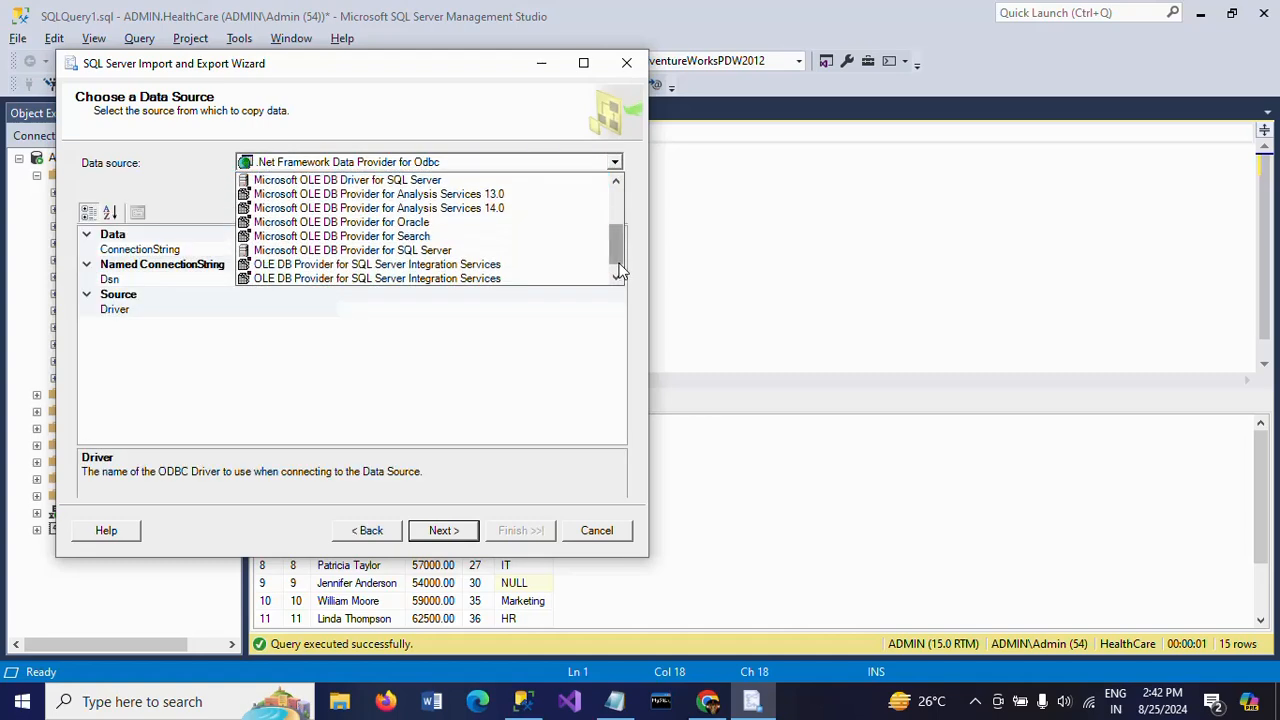
left_click(617, 277)
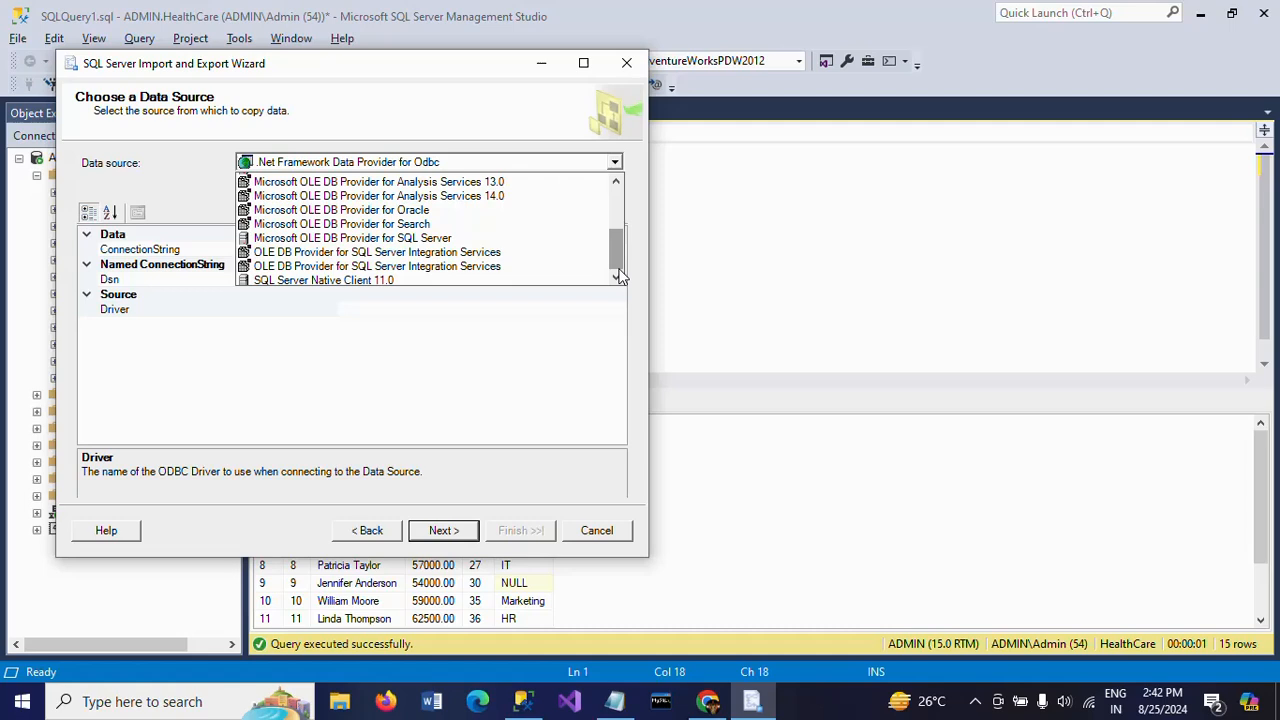
left_click(457, 281)
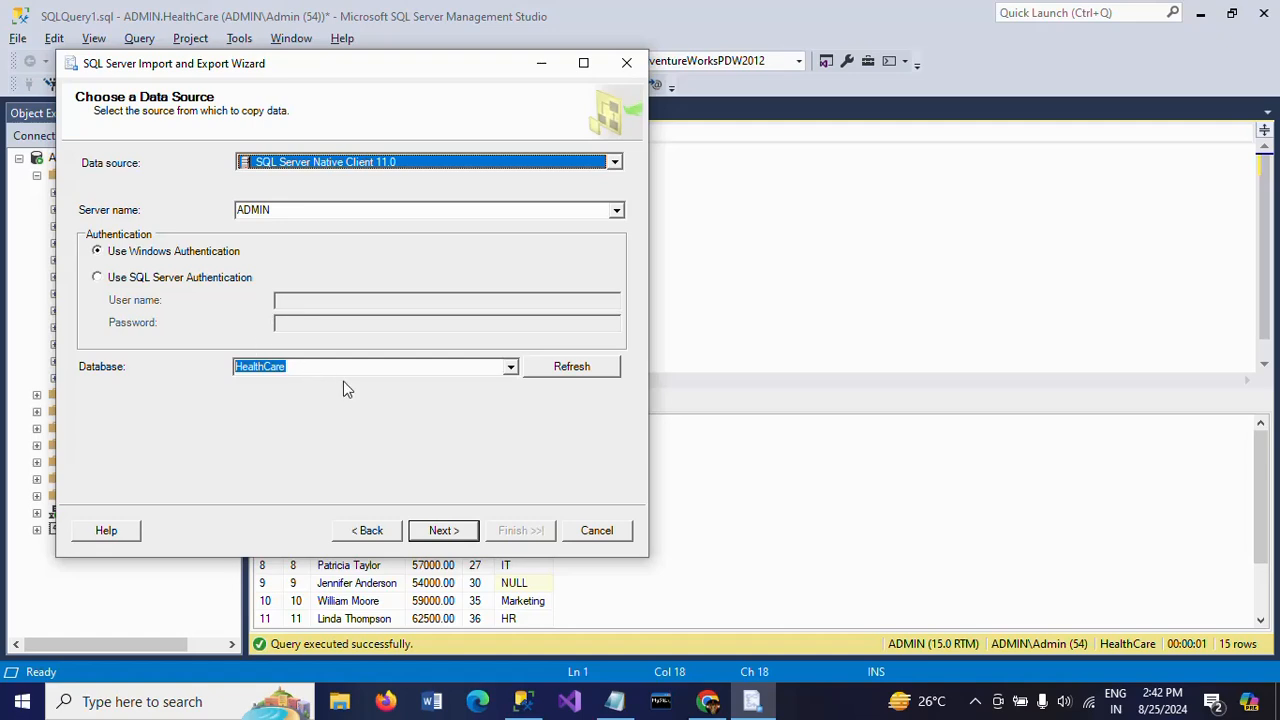
left_click(435, 538)
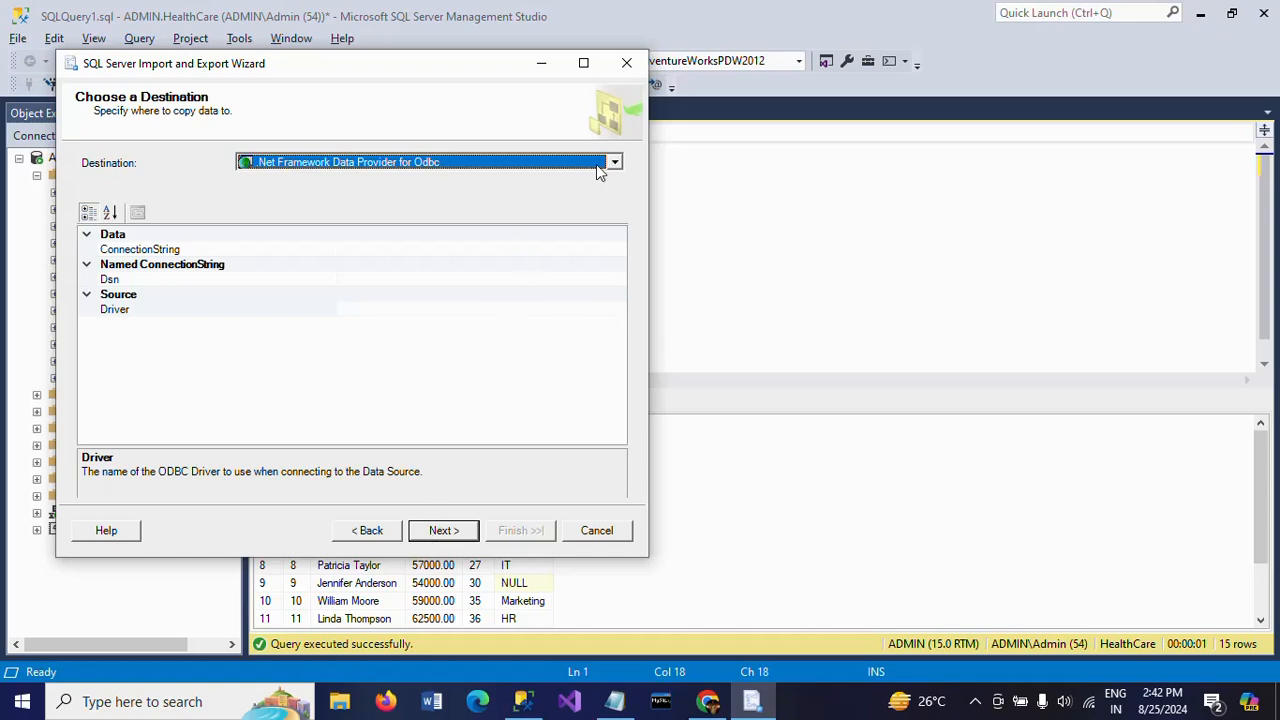
left_click(614, 163)
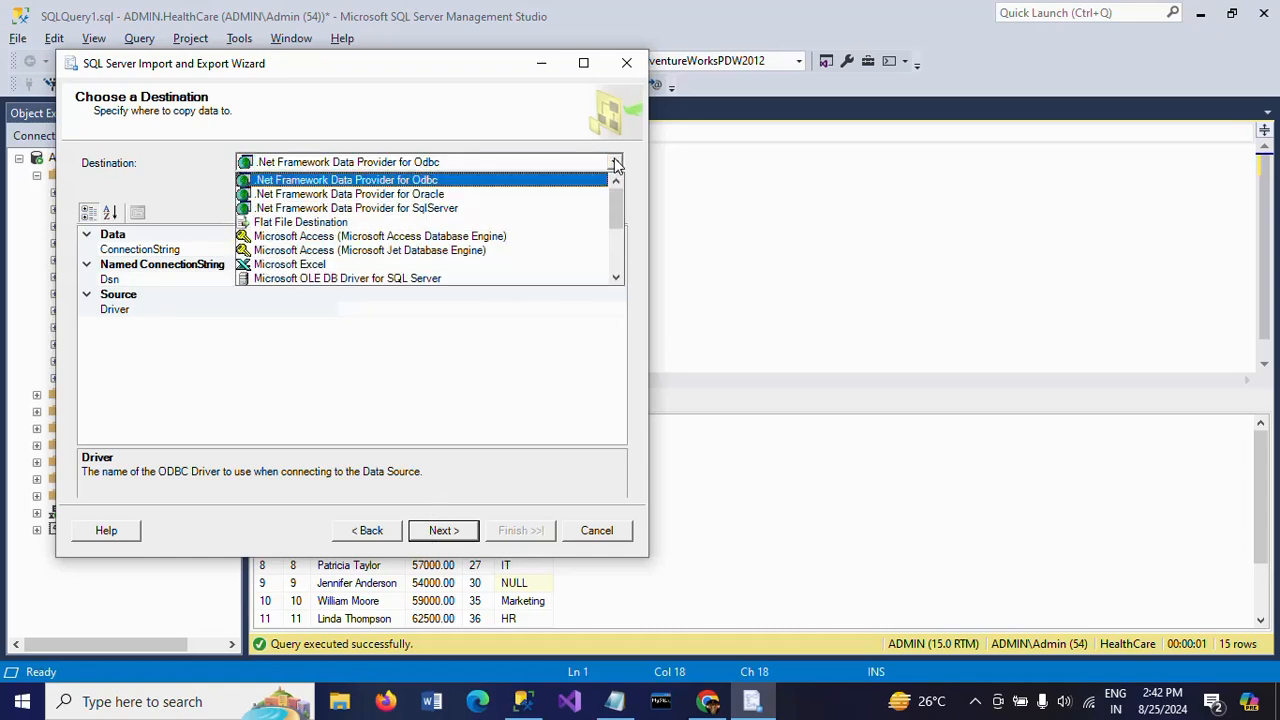
left_click(490, 265)
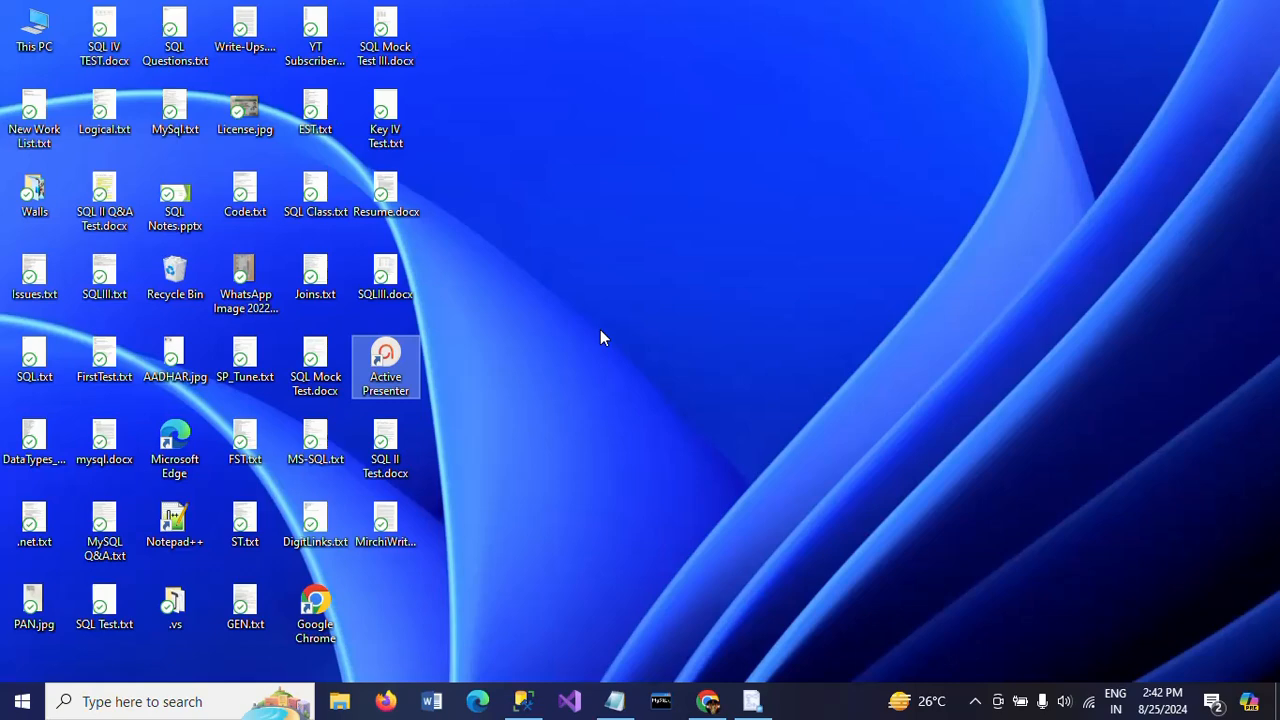
- Create a new Microsoft Excel worksheet on the desktop and name it Emp.xlsx
right_click(602, 338)
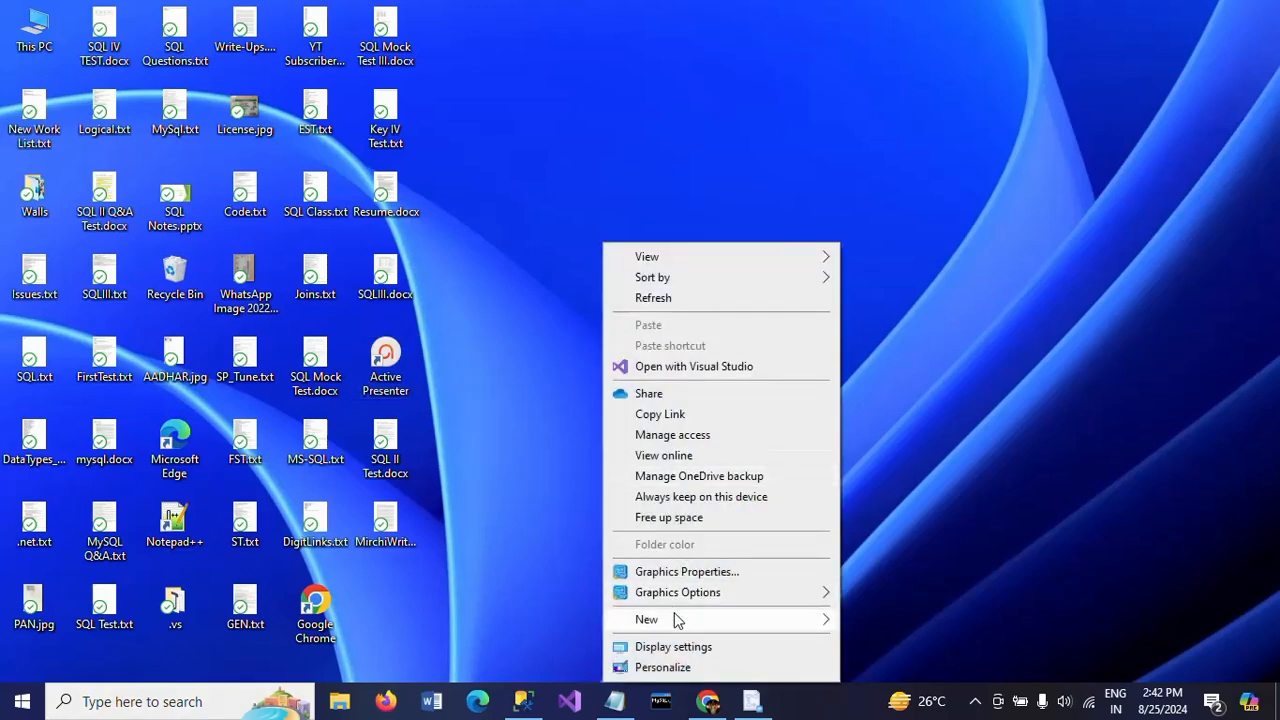
mouse_move(674, 620)
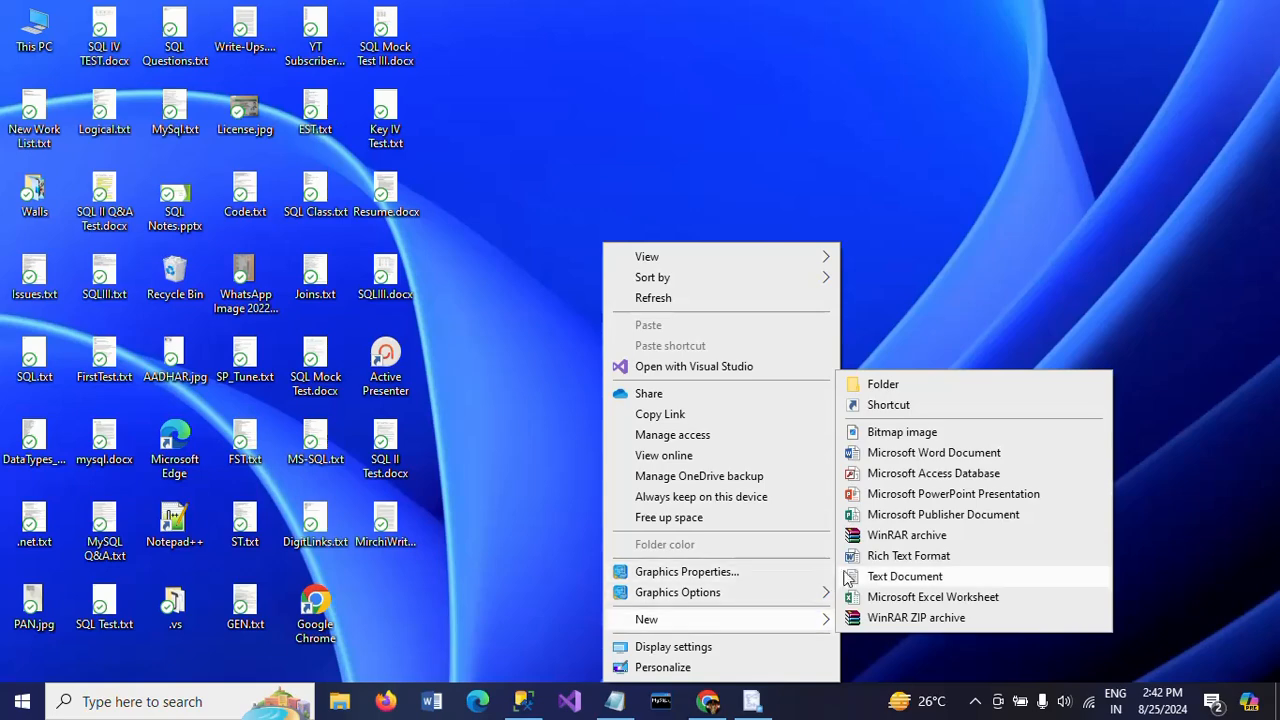
left_click(881, 596)
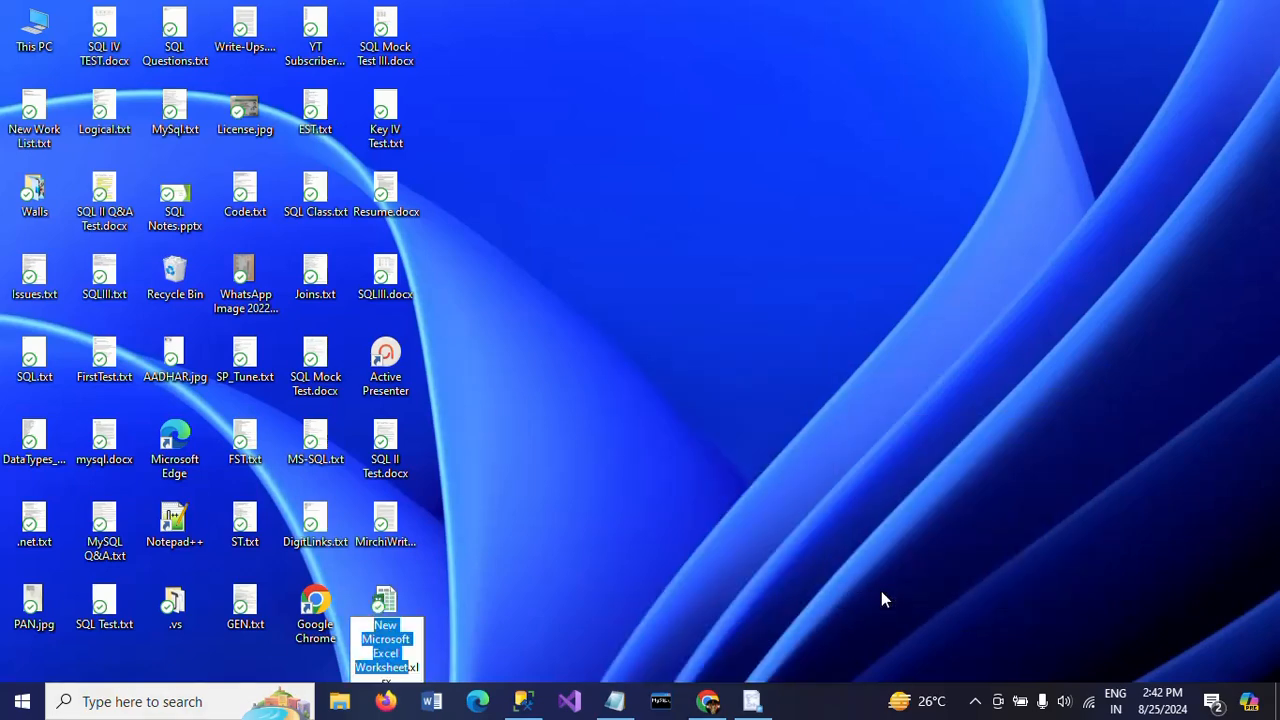
type("Emp")
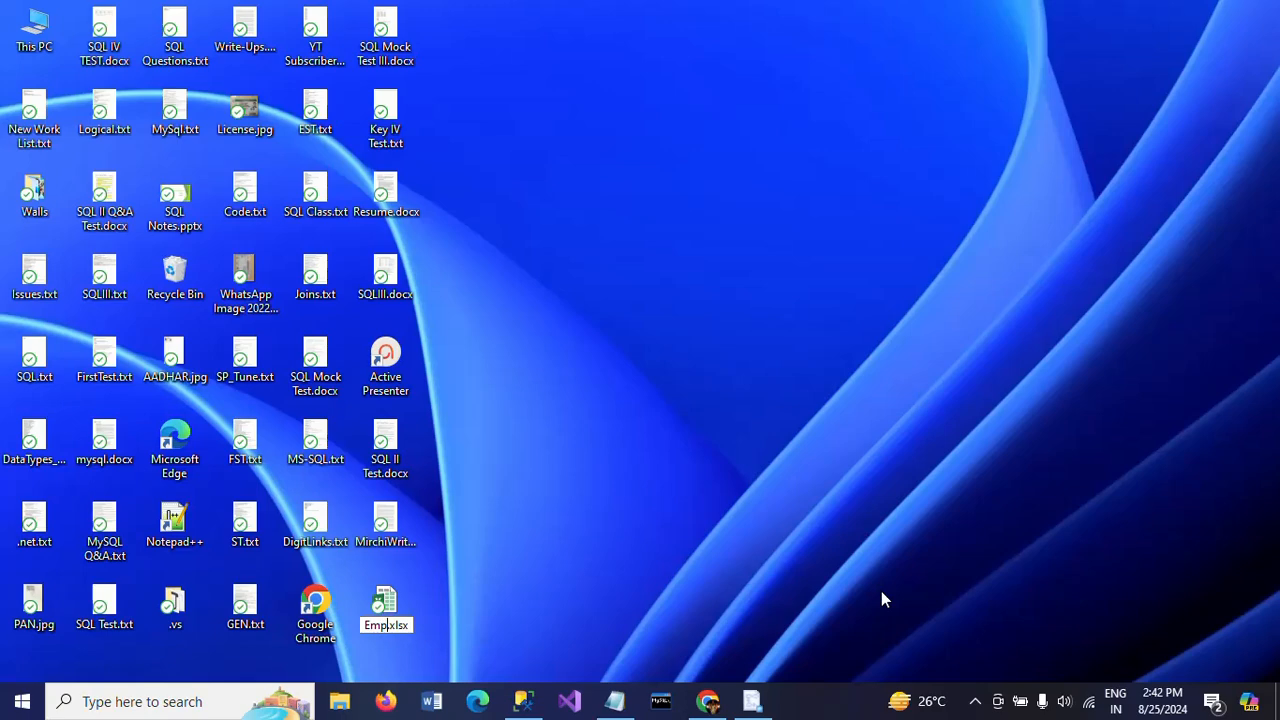
key("Return")
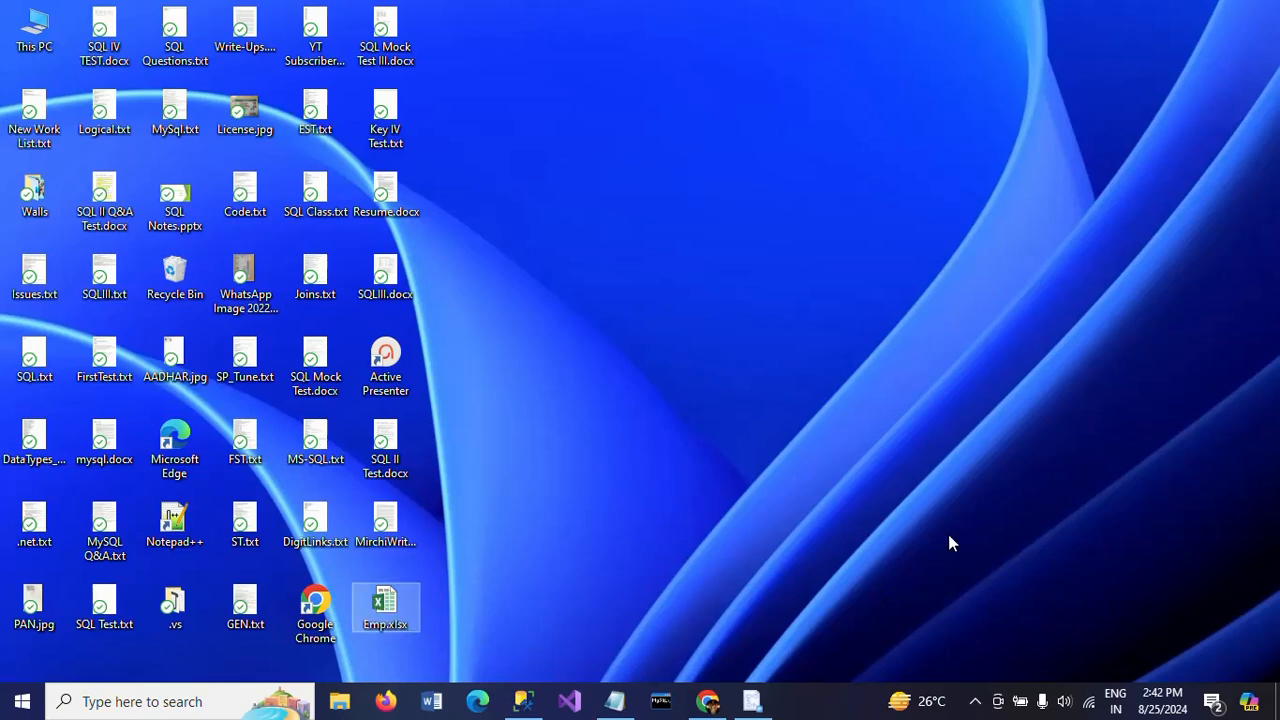
- Return to the export wizard, set Emp.xlsx on the Desktop as the destination Excel file, and continue
left_click(750, 703)
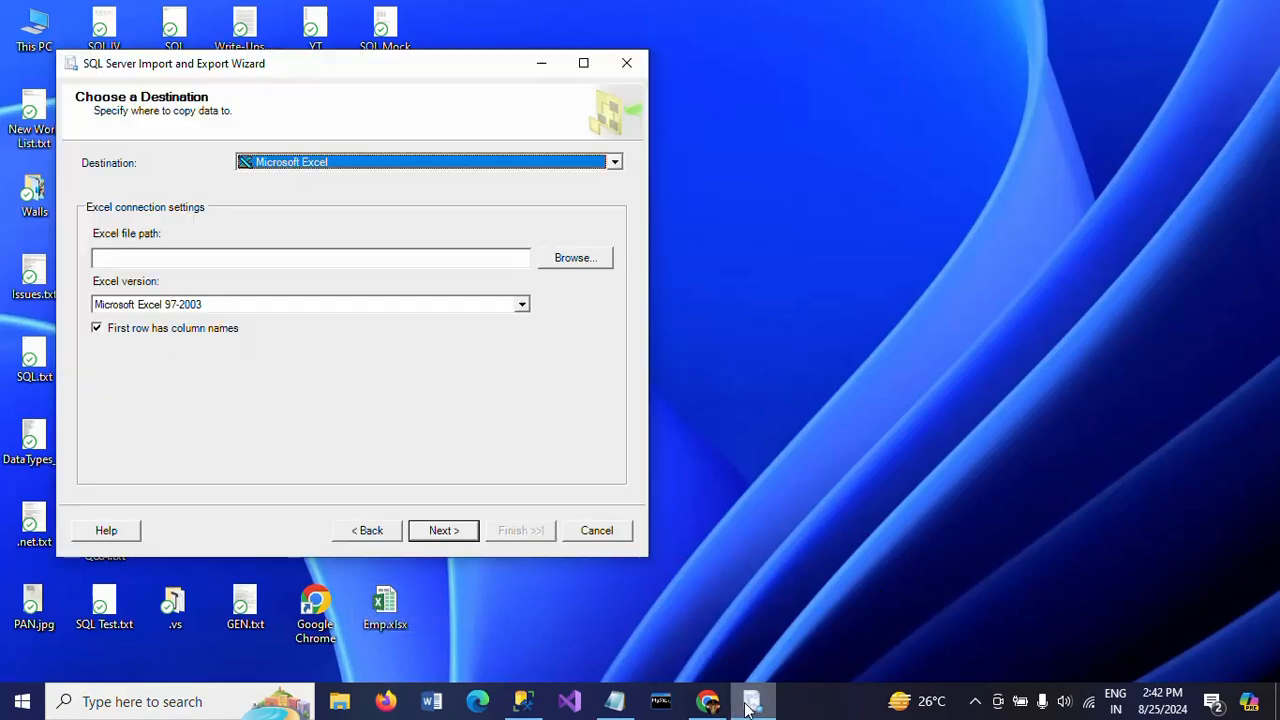
left_click(575, 262)
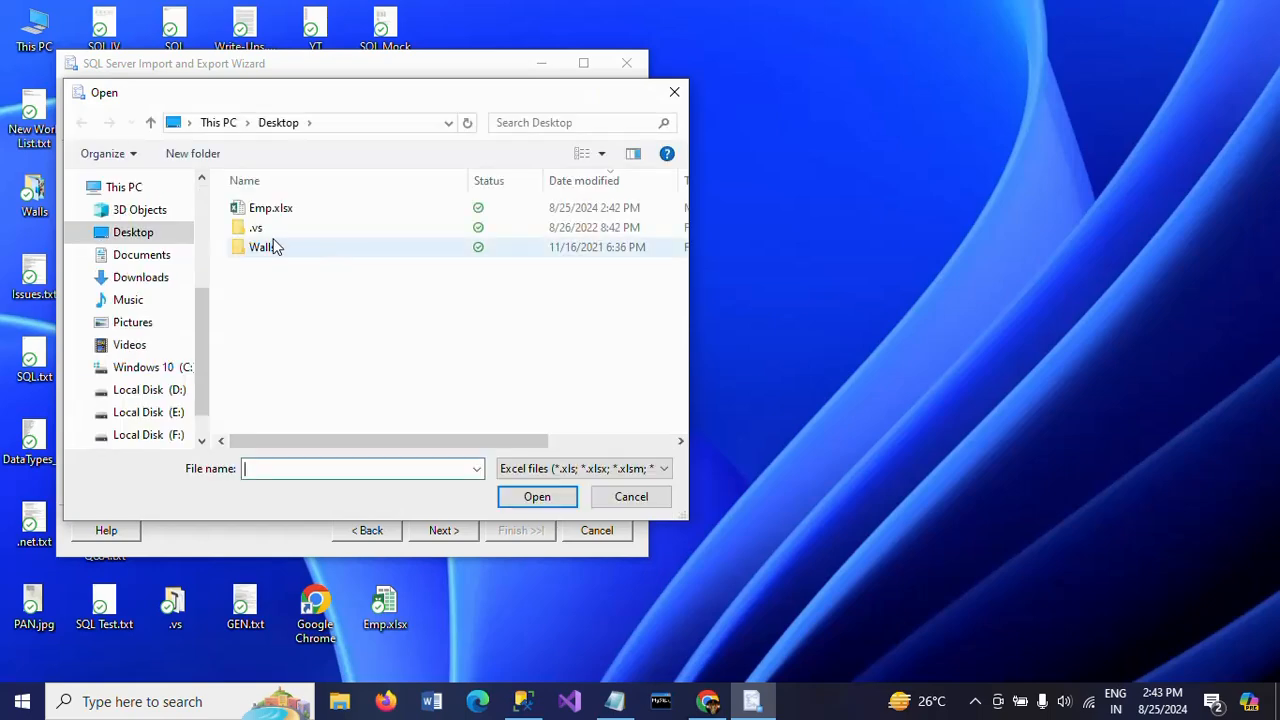
left_click(270, 209)
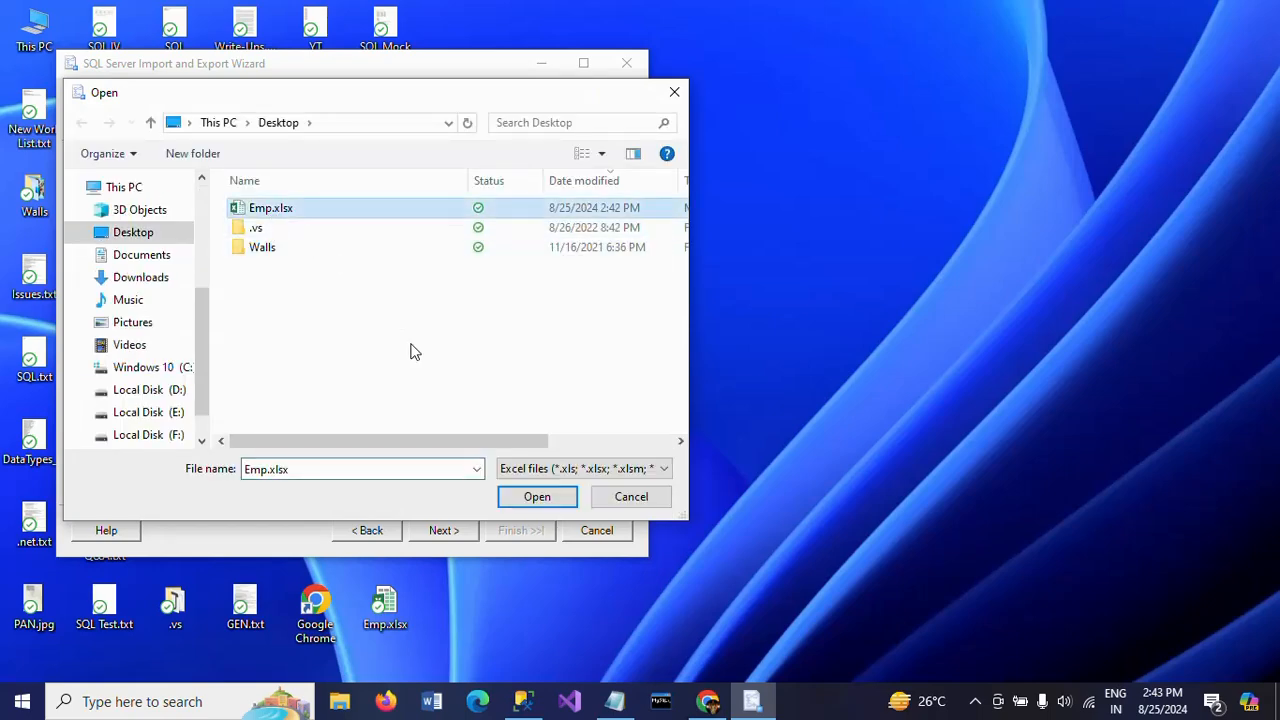
left_click(518, 493)
left_click(443, 532)
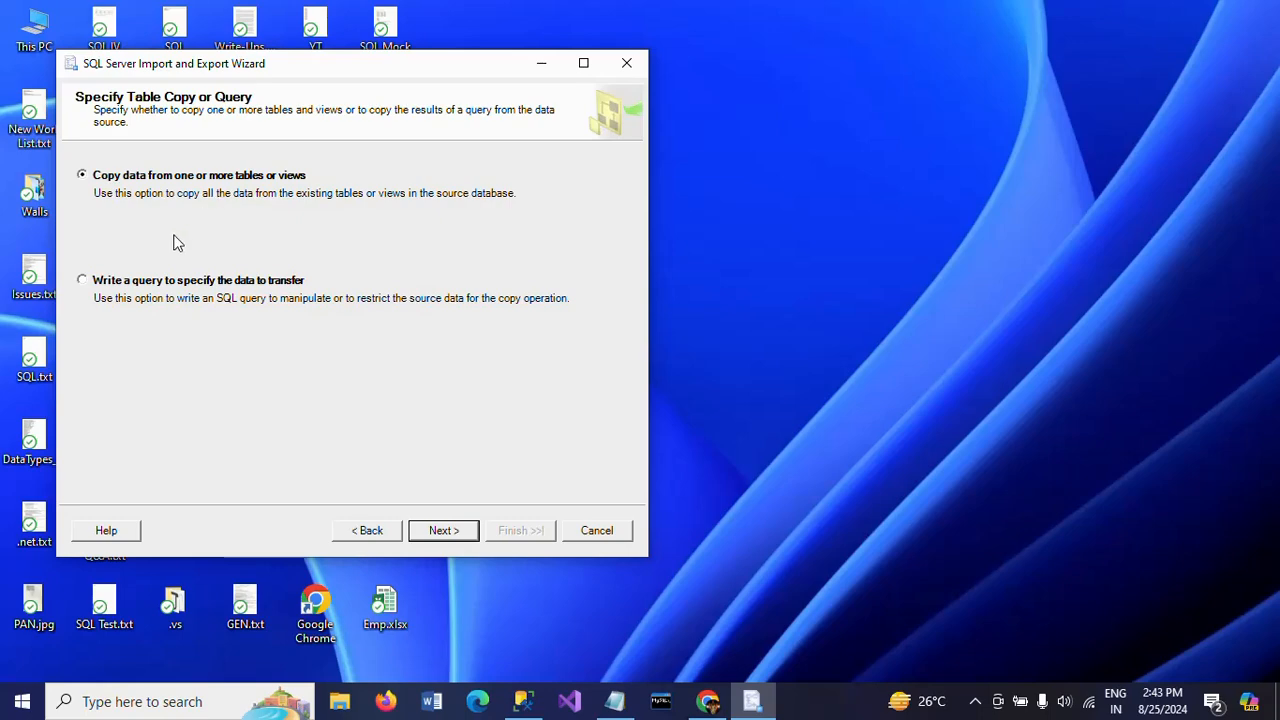
- Choose to write a query for the transfer and supply "Select * from emp Where dept is null" as the source query
left_click(83, 281)
left_click(440, 532)
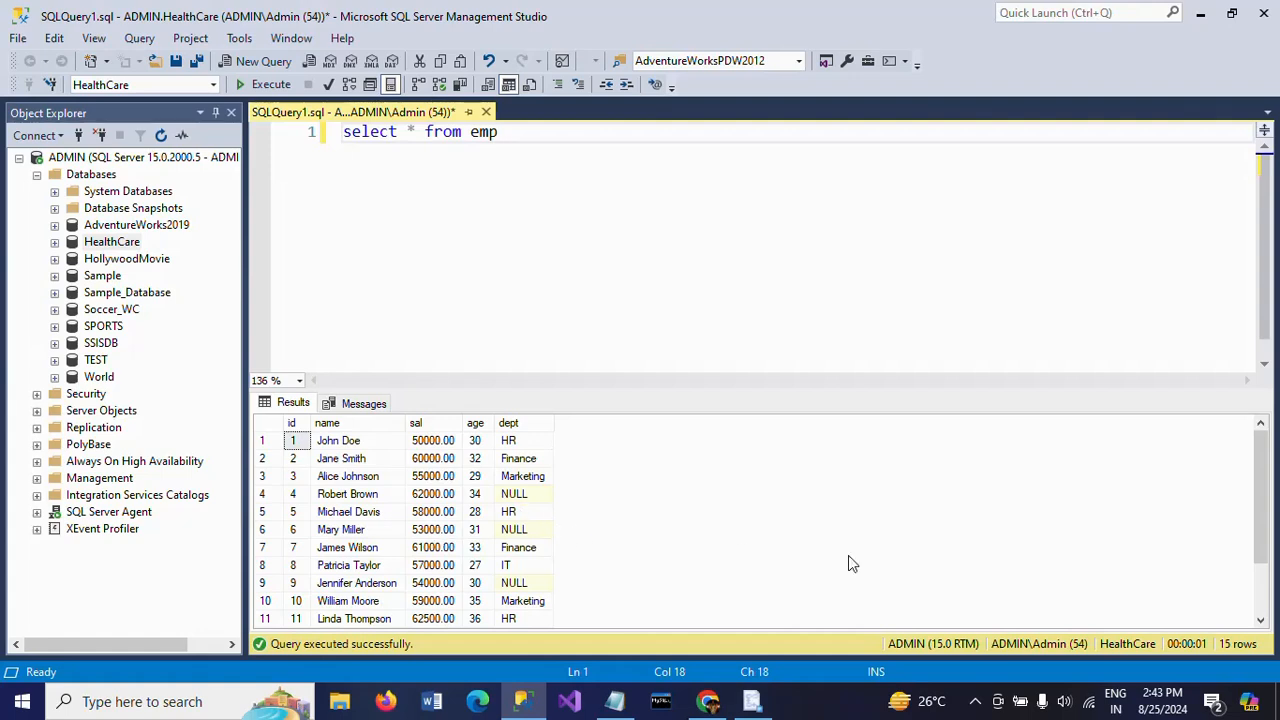
left_click(1270, 596)
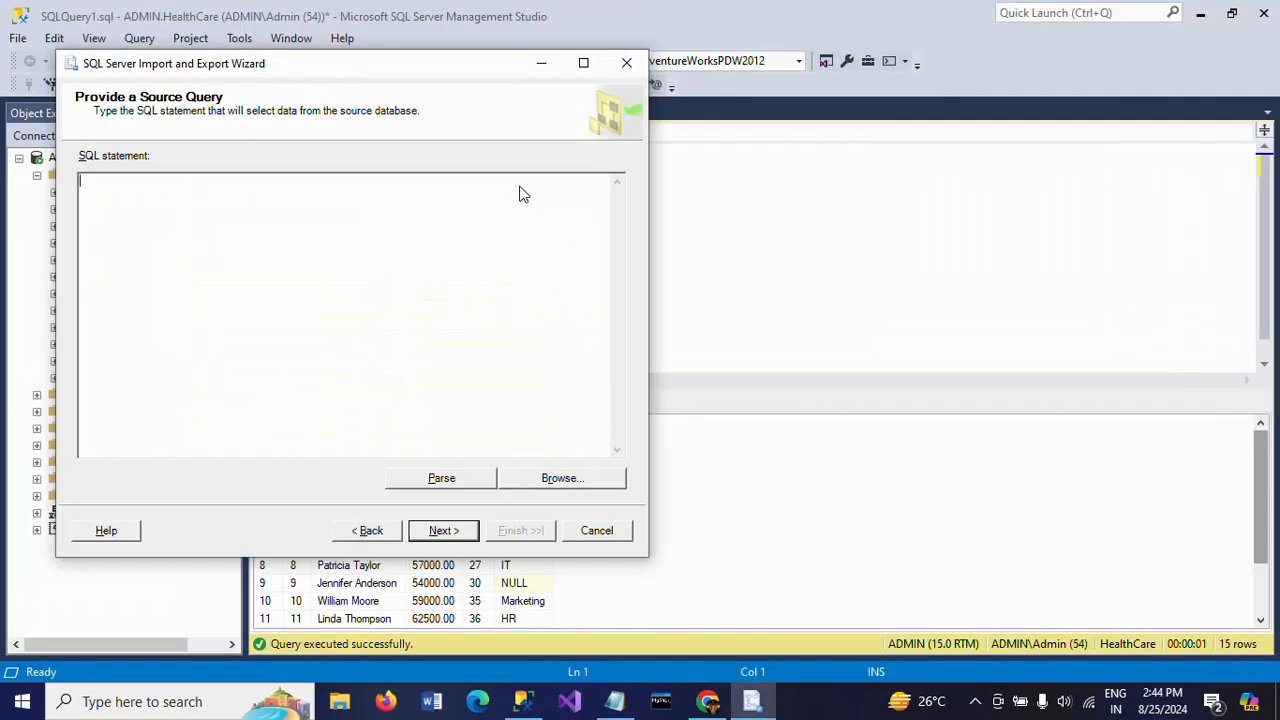
type("Select * from emp Where dept")
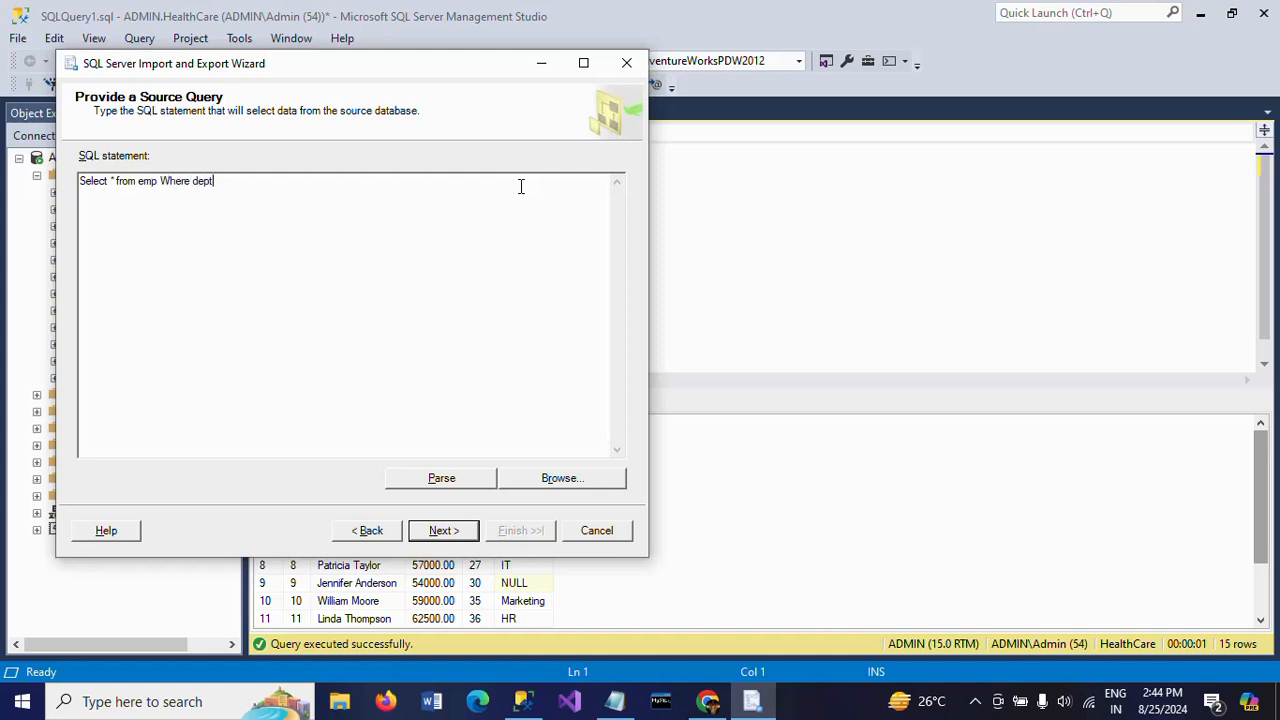
type(" is null")
left_click(451, 535)
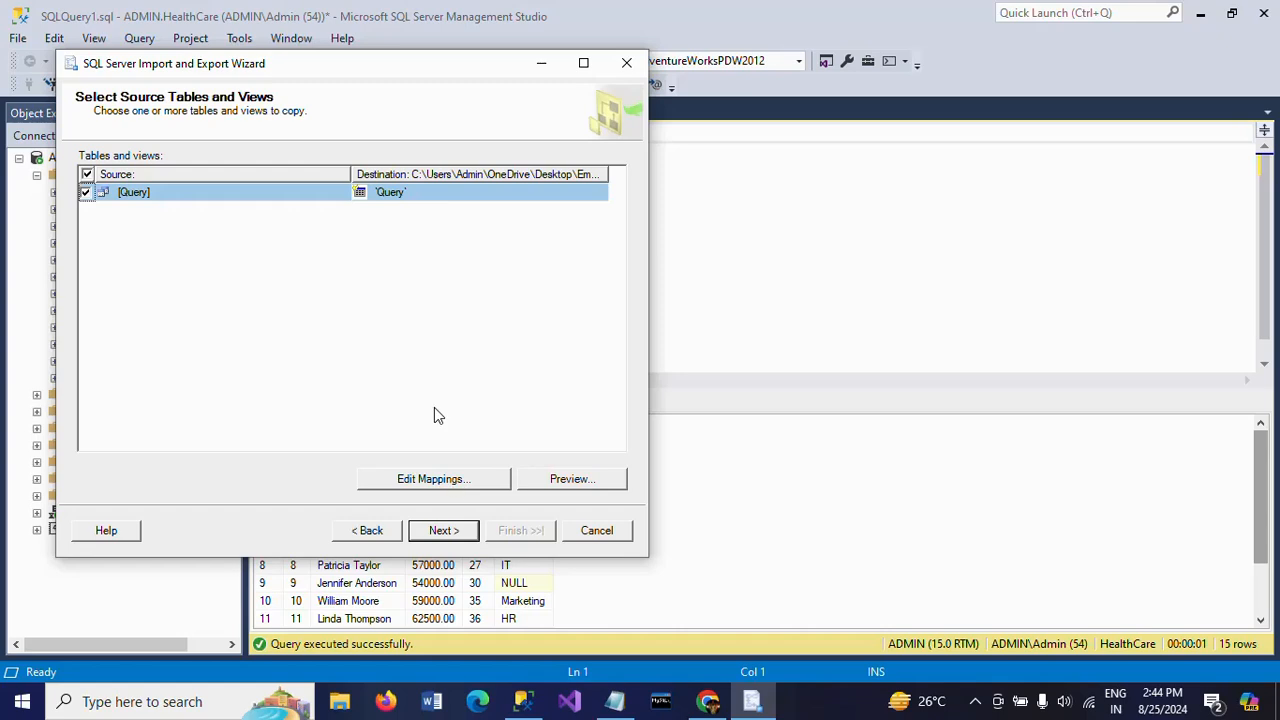
- Rename the query's destination table to EmpDeta
left_click(417, 204)
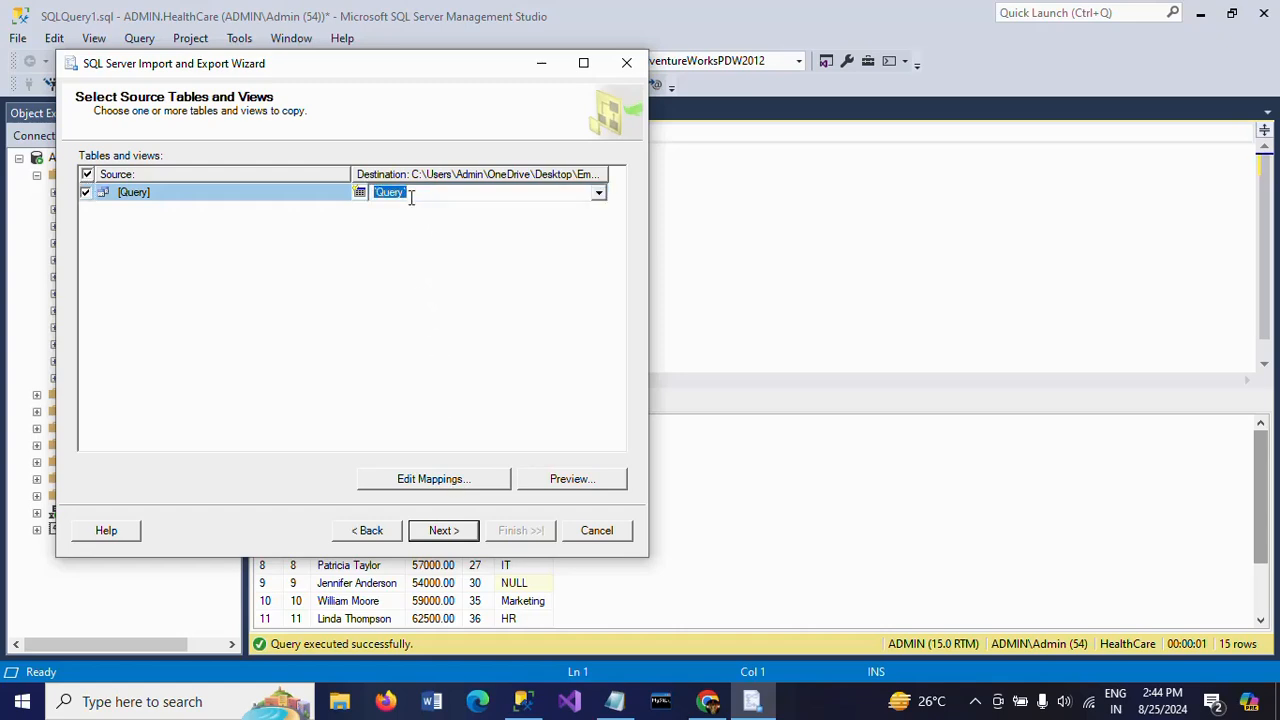
left_click(406, 197)
key("BackSpace")
key("BackSpace")
key("BackSpace")
key("BackSpace")
key("BackSpace")
key("BackSpace")
type("EmpDeta")
- Preview the data the query exports and compare it with the NULL dept rows in the emp query results
left_click(563, 484)
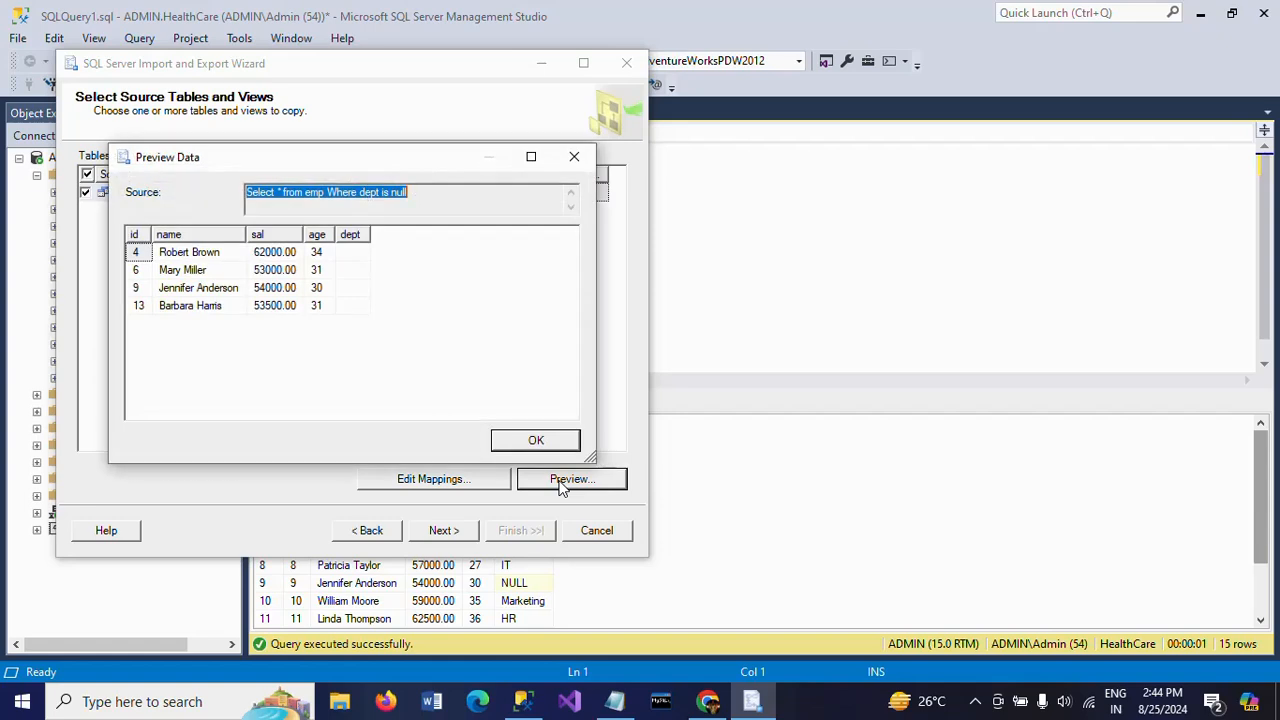
key("alt+Tab")
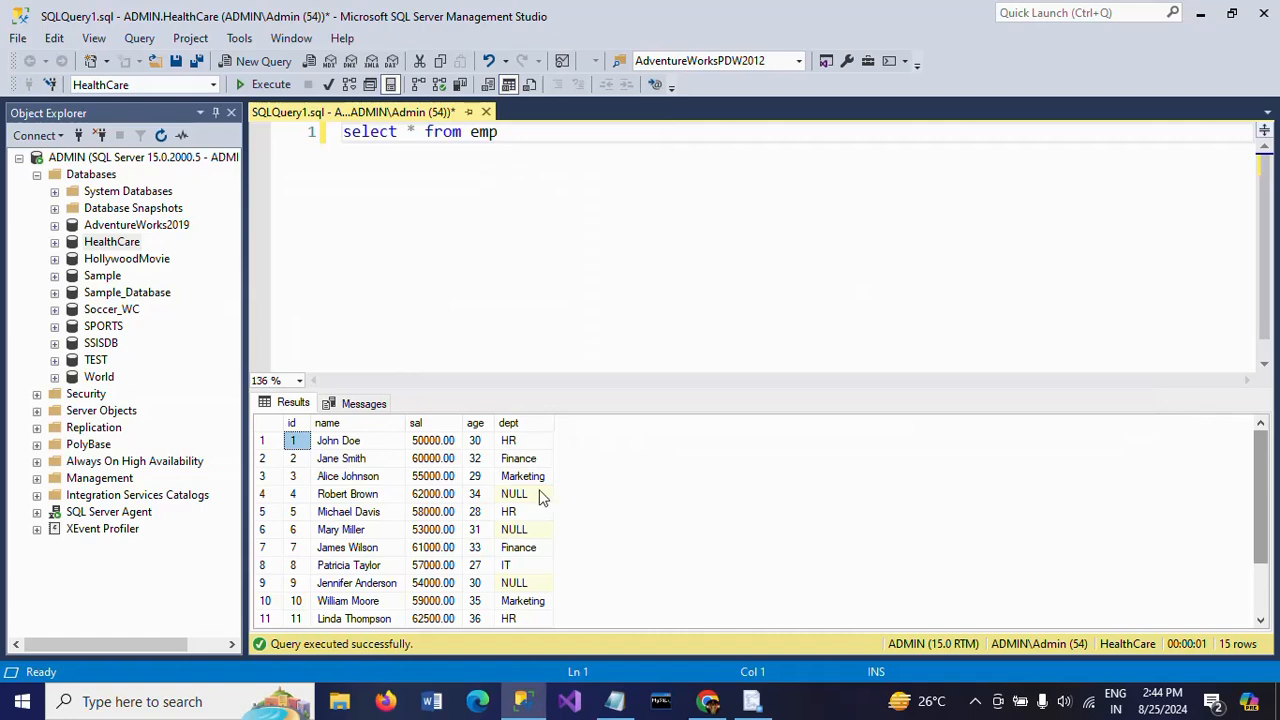
left_click(529, 496)
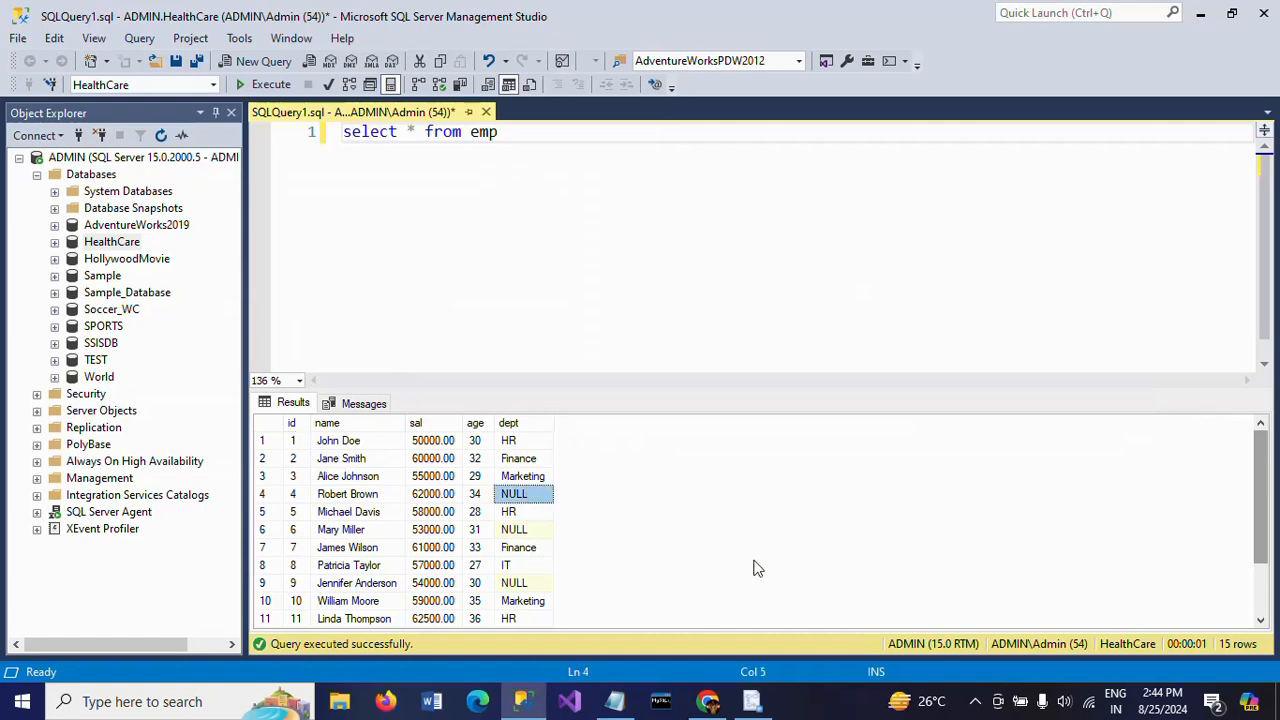
left_click(1262, 598)
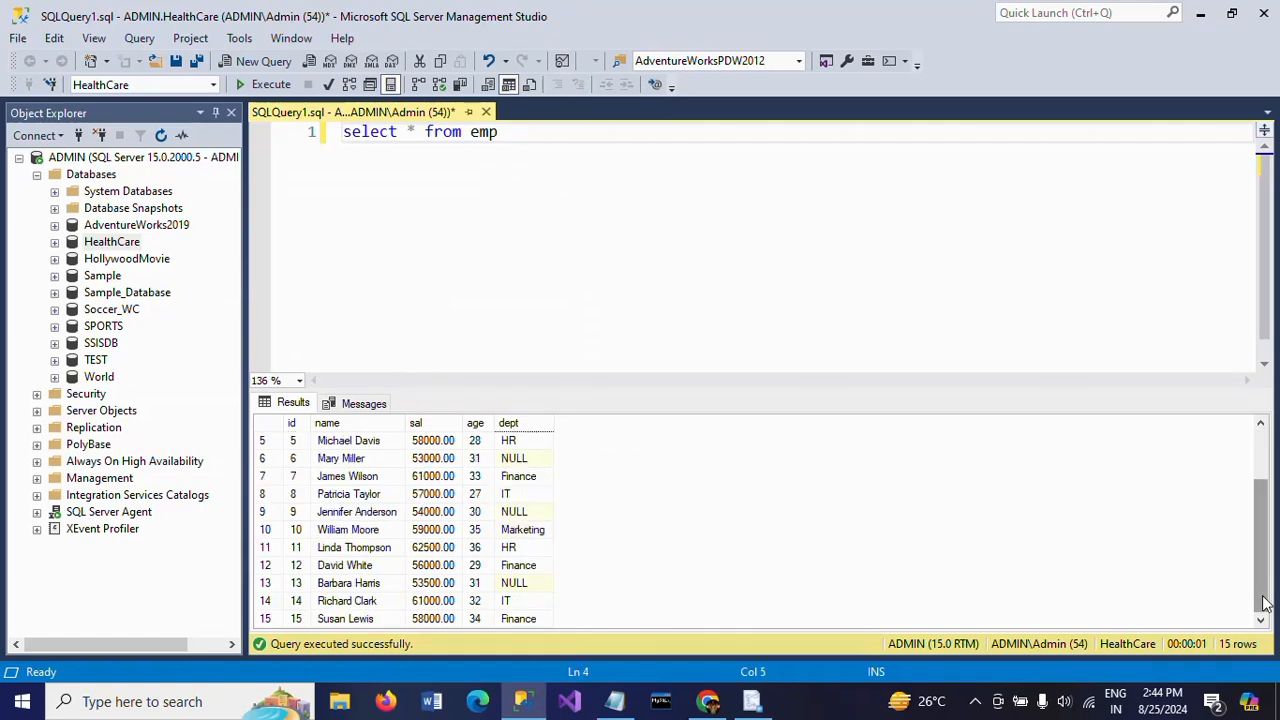
key("alt+Tab")
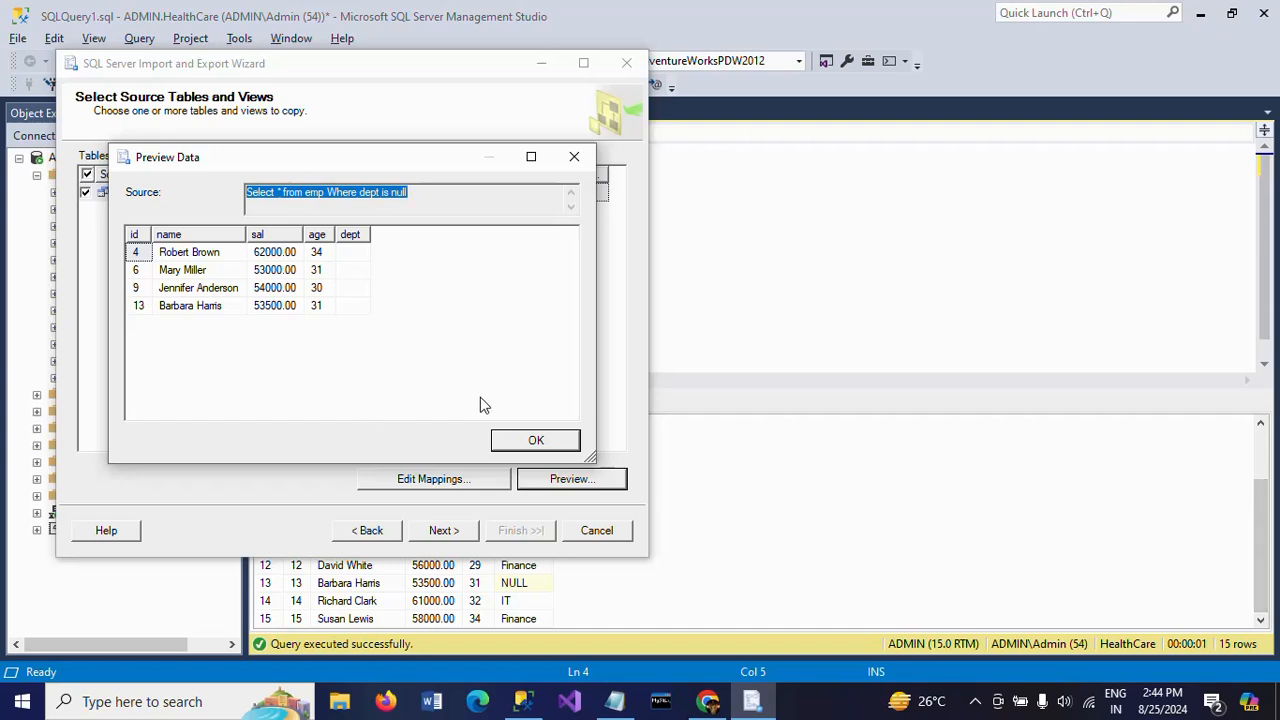
- Leave the preview, accept the default data type mapping, run the export to EmpData immediately without saving a package, and close the wizard
left_click(522, 445)
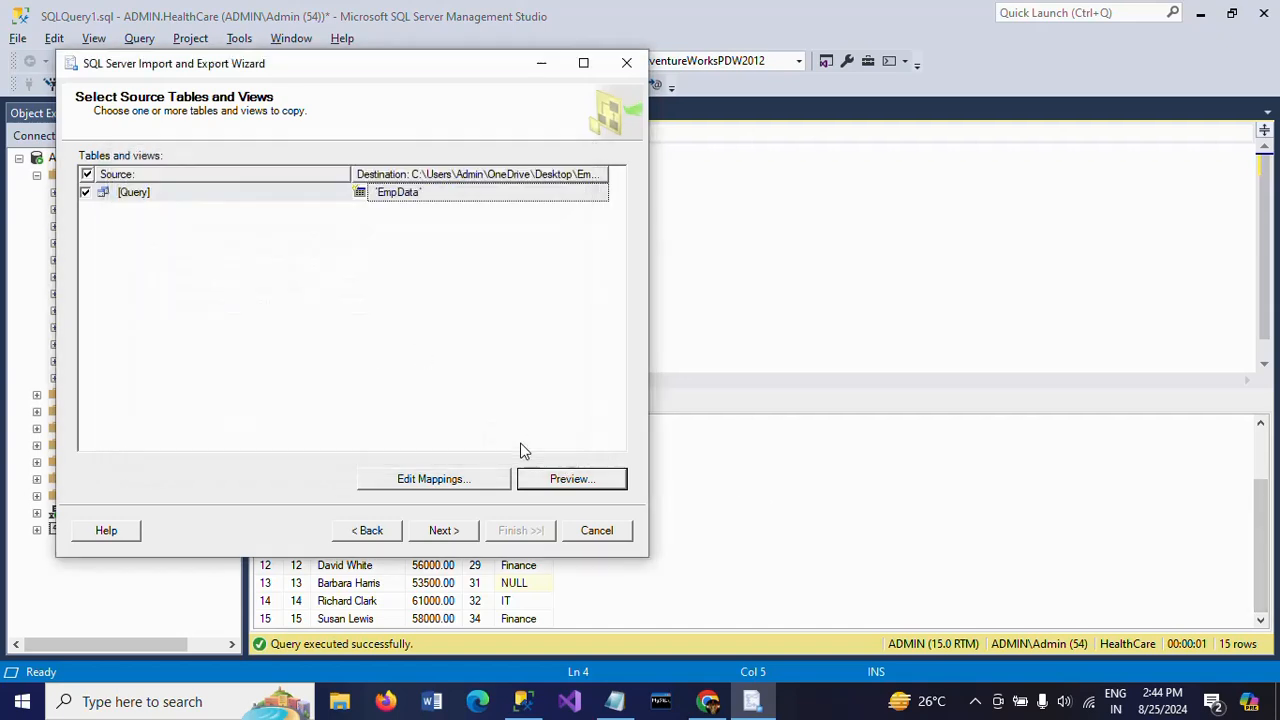
left_click(440, 531)
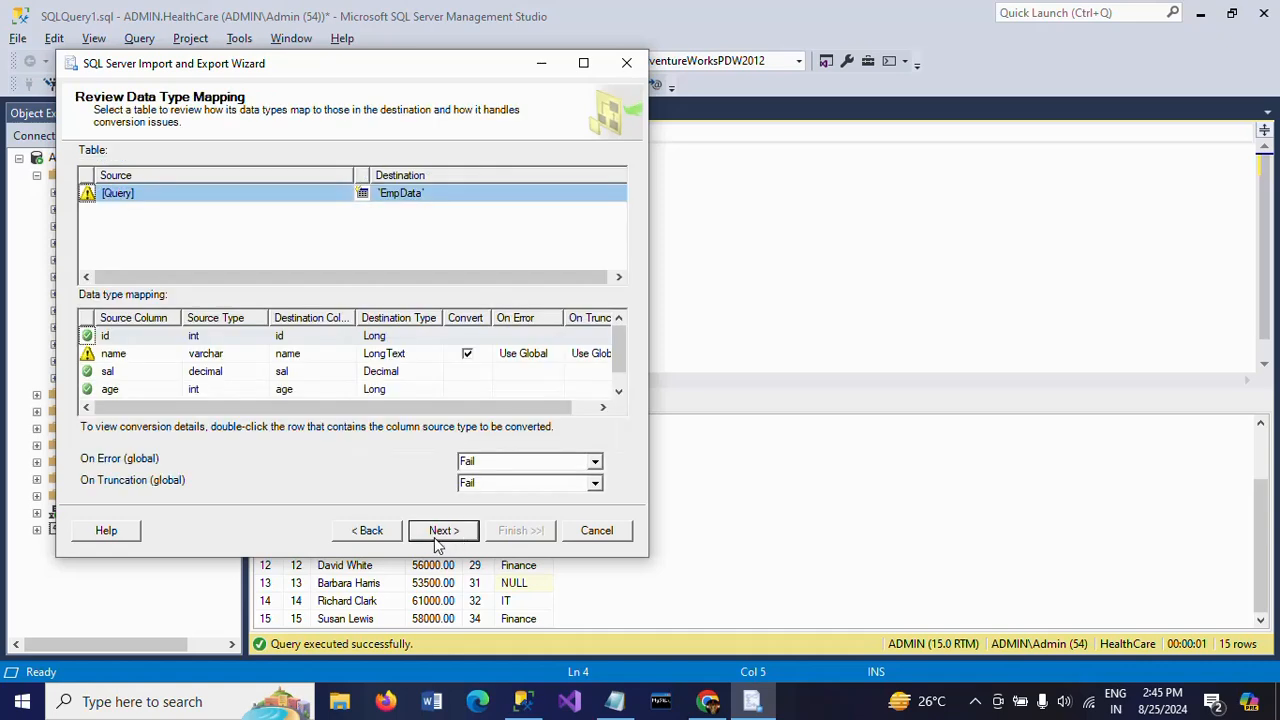
left_click(443, 534)
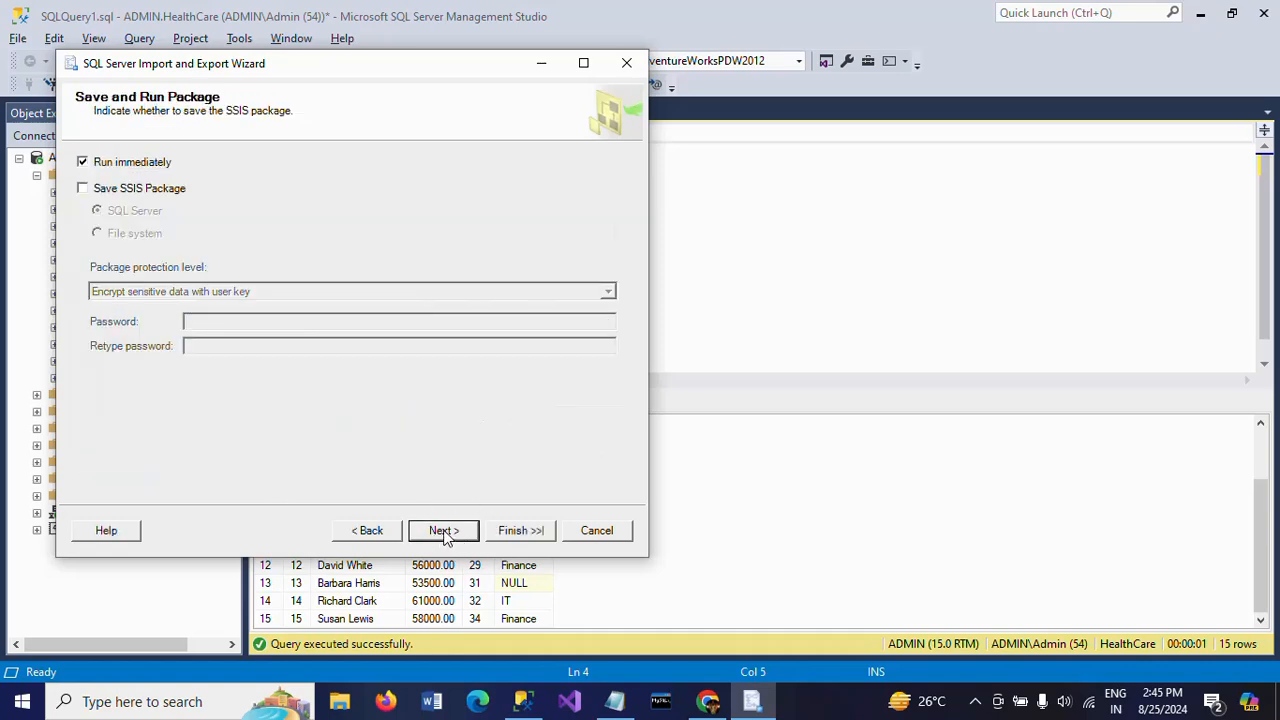
left_click(447, 537)
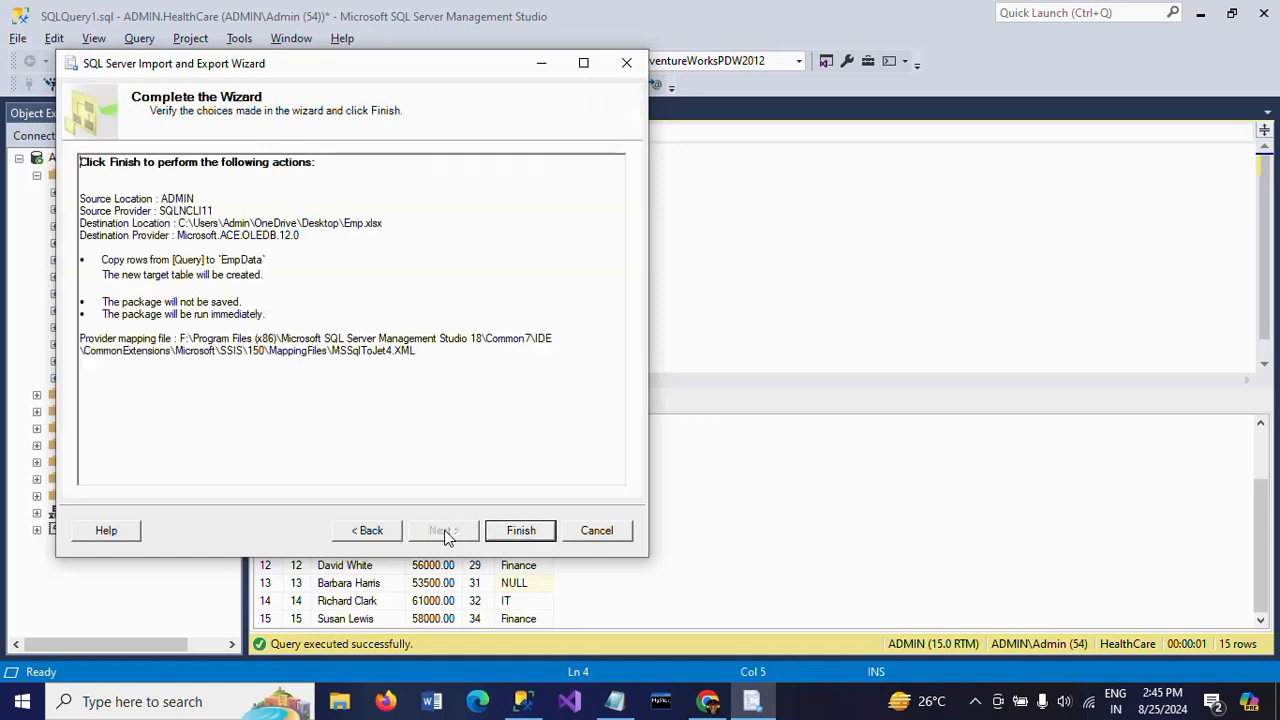
left_click(516, 531)
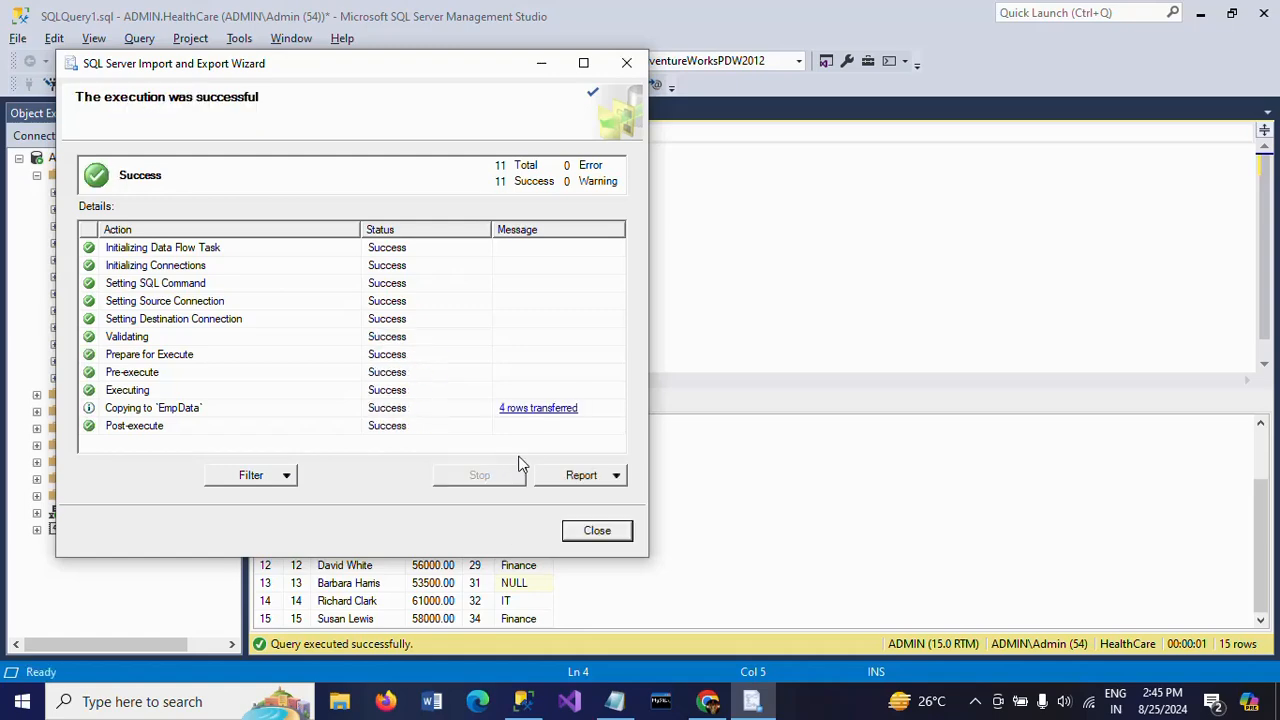
left_click(588, 531)
- Open Emp.xlsx from the desktop in Excel, show the EmpData sheet, and auto-fit the name column to its contents
left_click(753, 248)
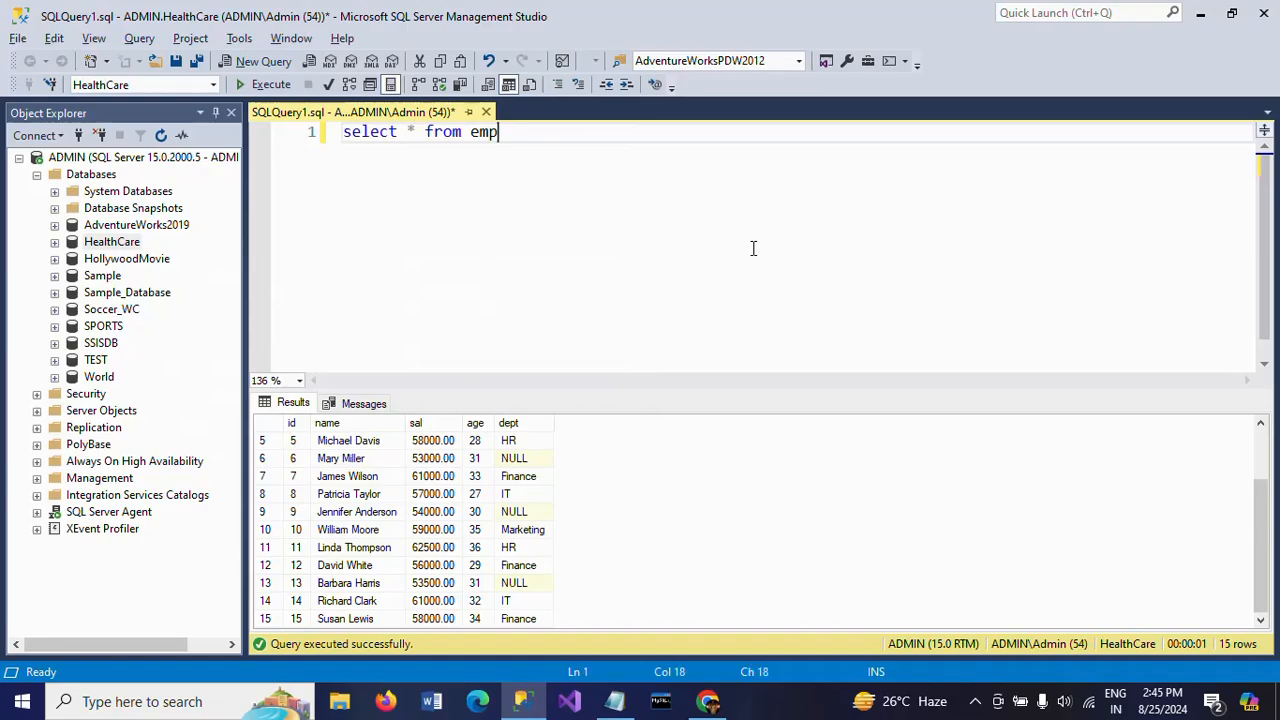
key("super+d")
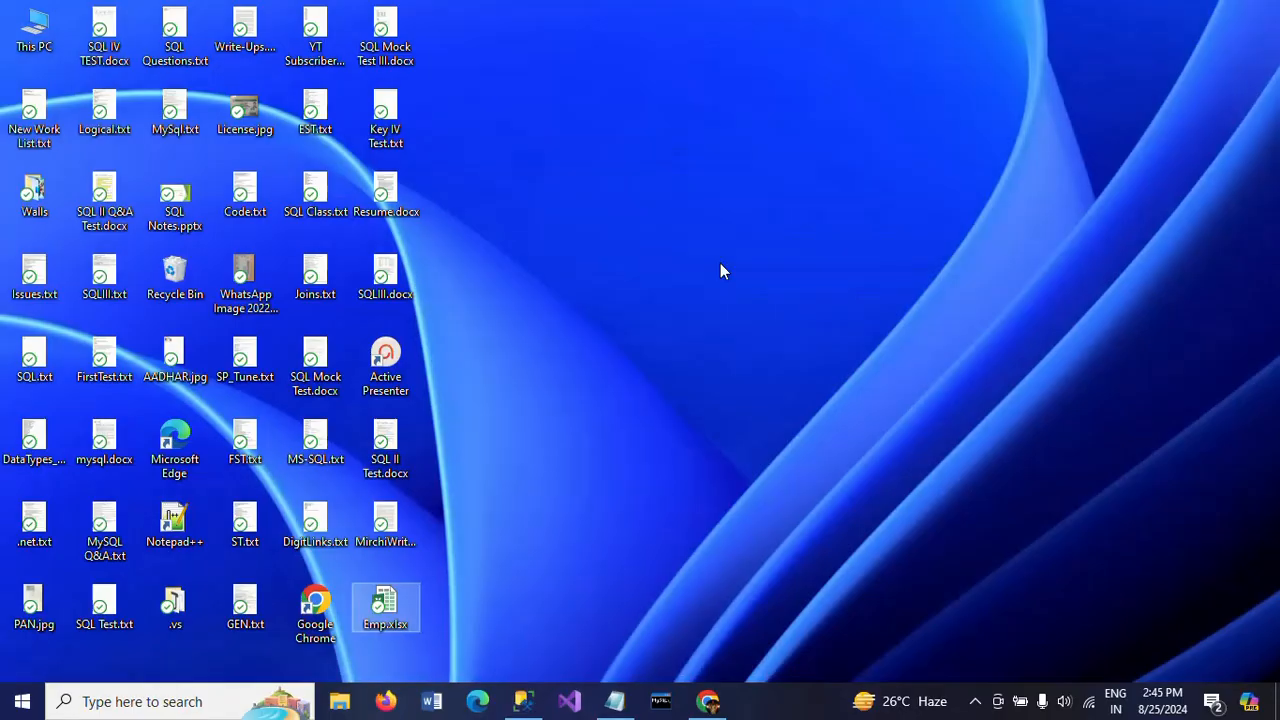
double_click(383, 607)
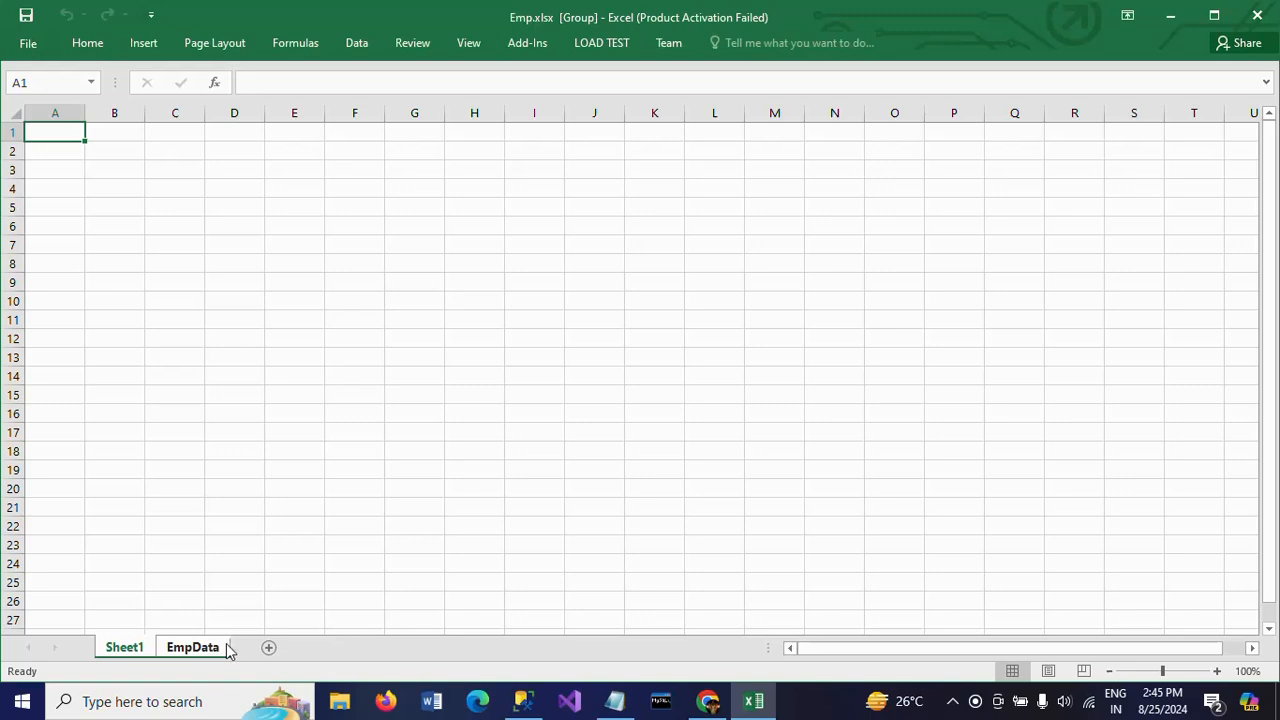
left_click(193, 648)
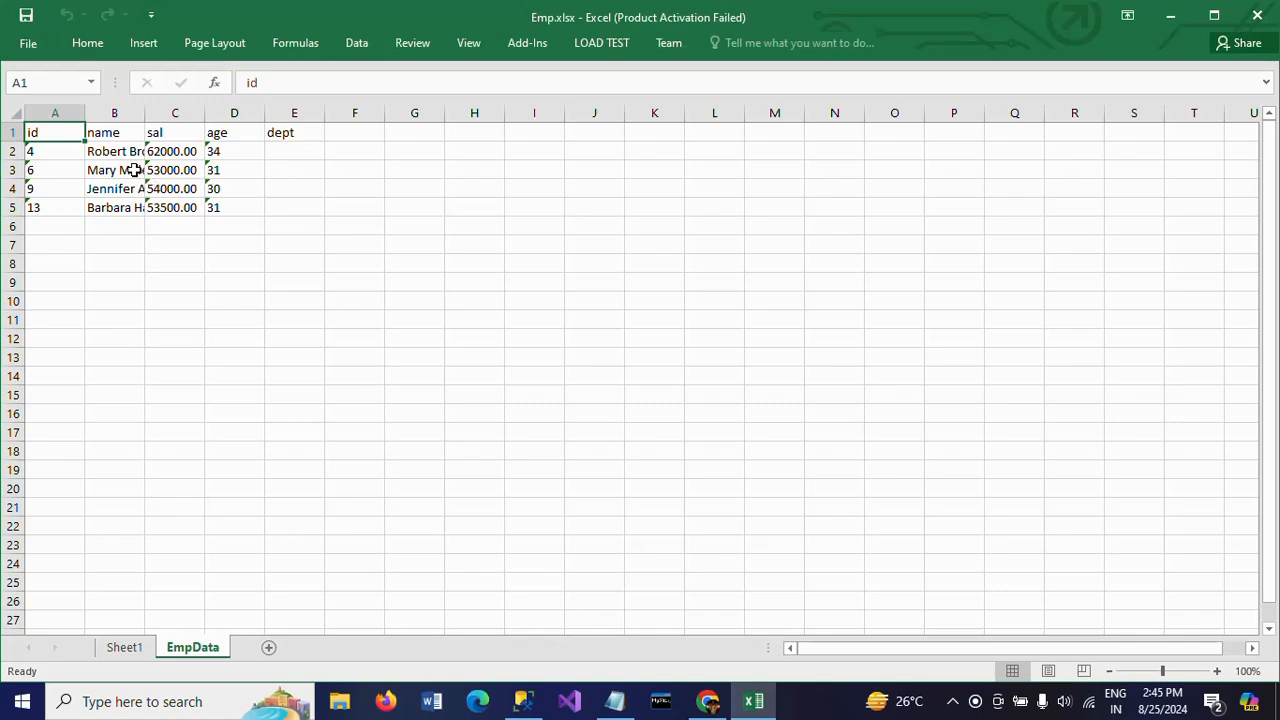
double_click(144, 113)
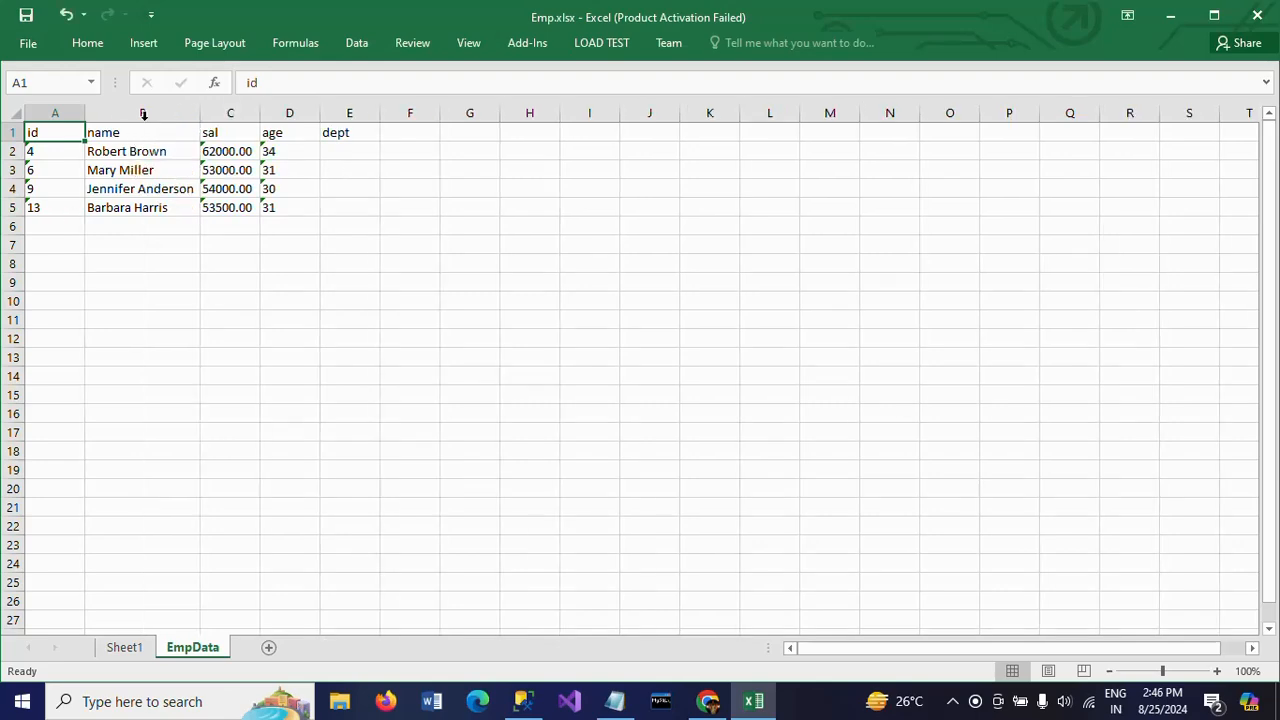
- Compare the exported rows in Emp.xlsx with the NULL dept rows in the Management Studio emp query results
key("alt+Tab")
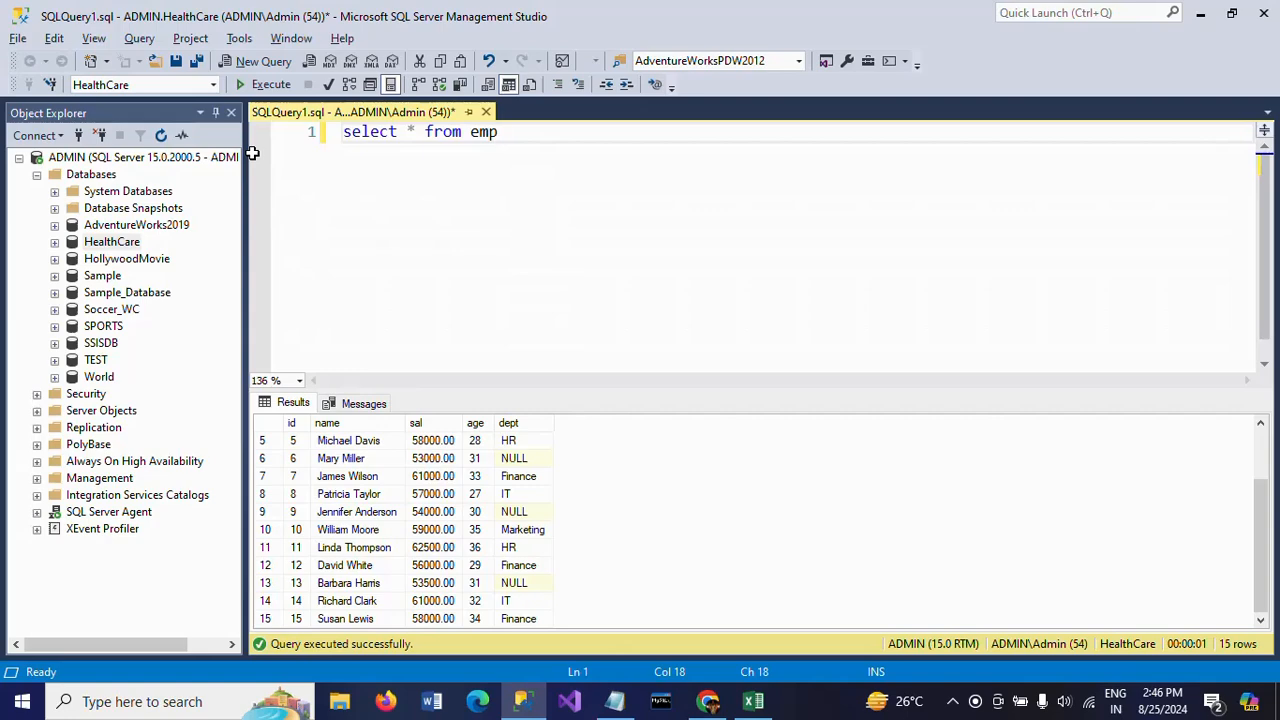
key("alt+Tab")
key("alt+Tab")
key("alt+Tab")
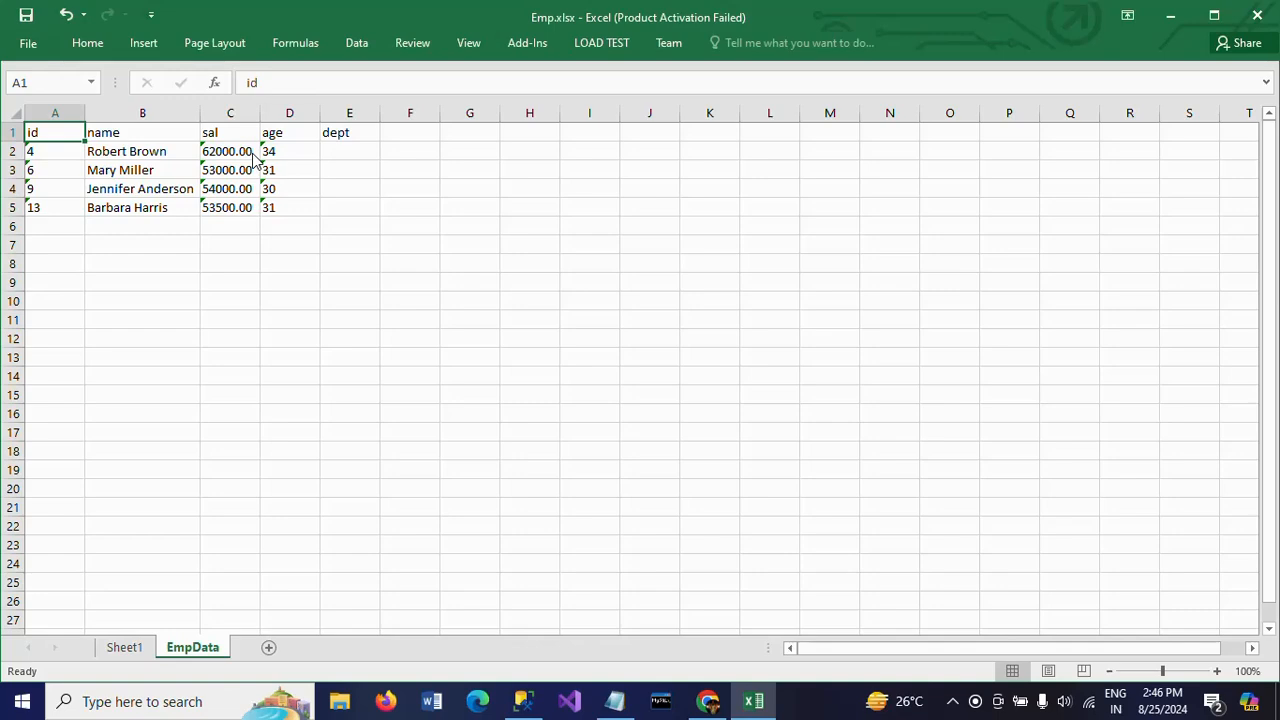
key("alt+Tab")
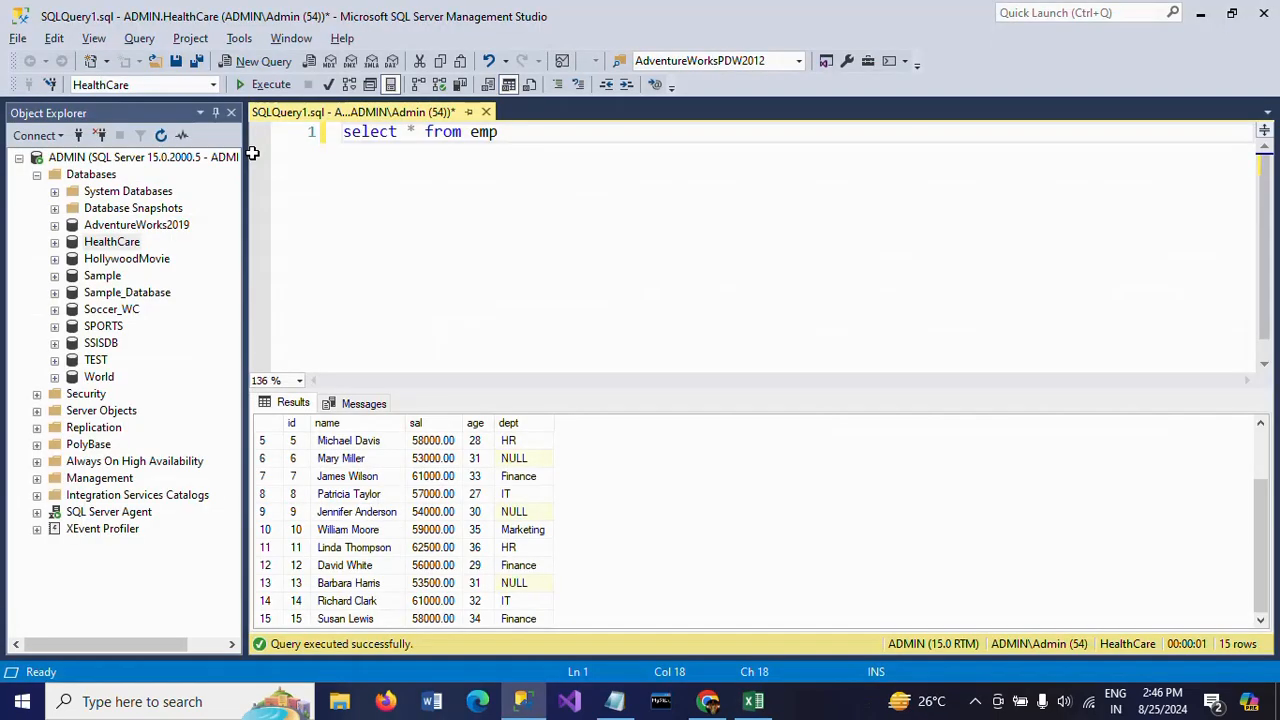